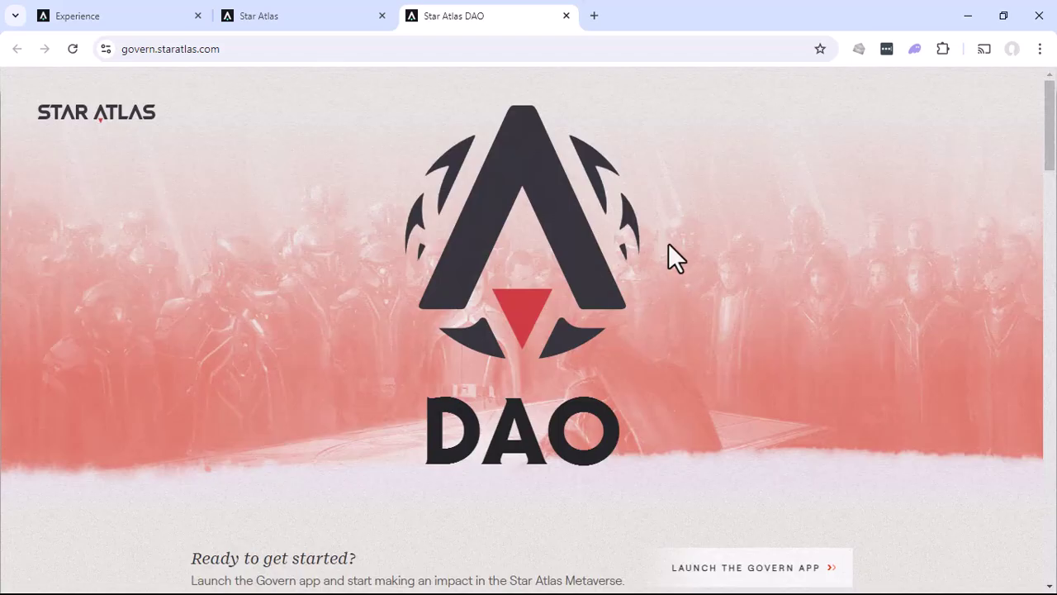
Launch the Govern app, pick Phantom as the wallet, and approve the connection.
scroll(668, 242, "down", 2)
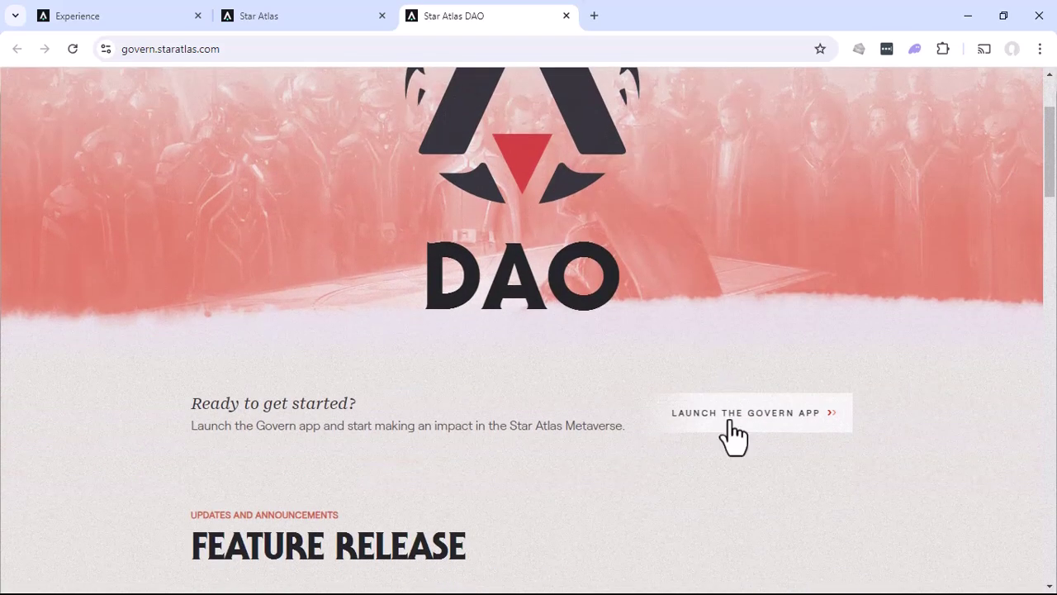
left_click(751, 435)
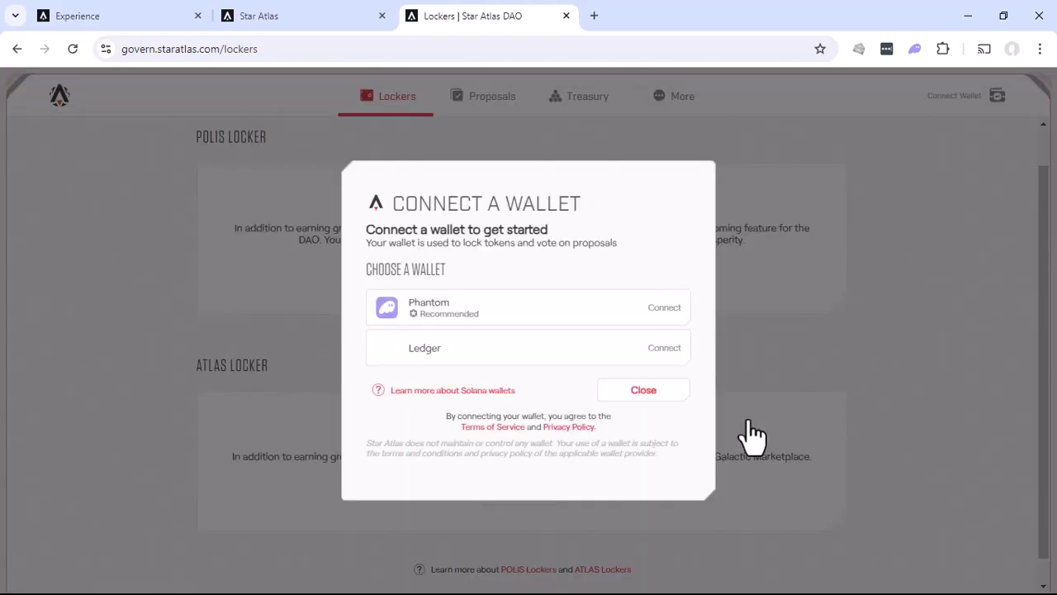
left_click(467, 316)
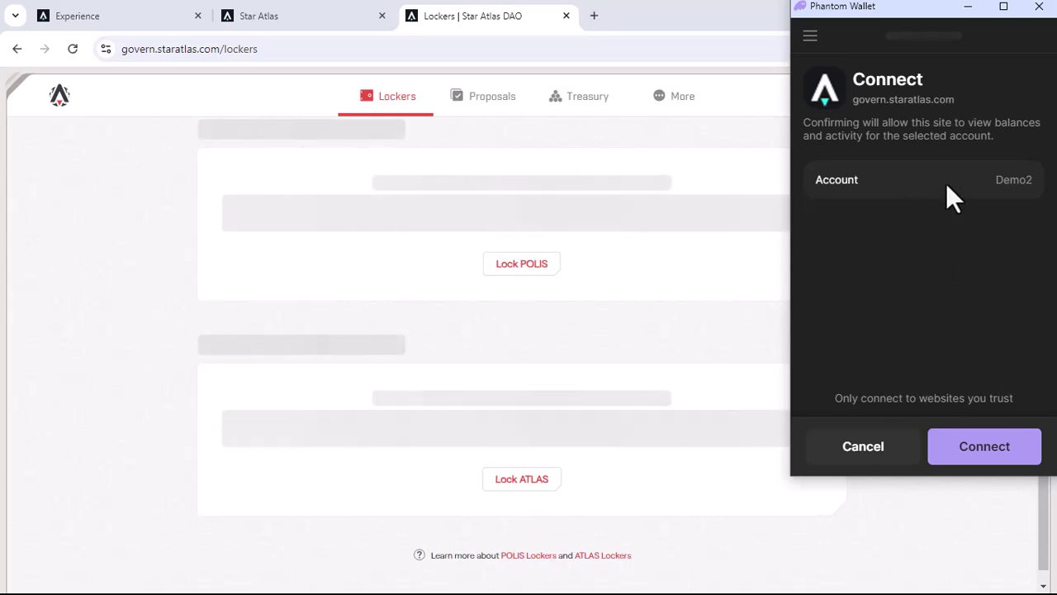
left_click(981, 458)
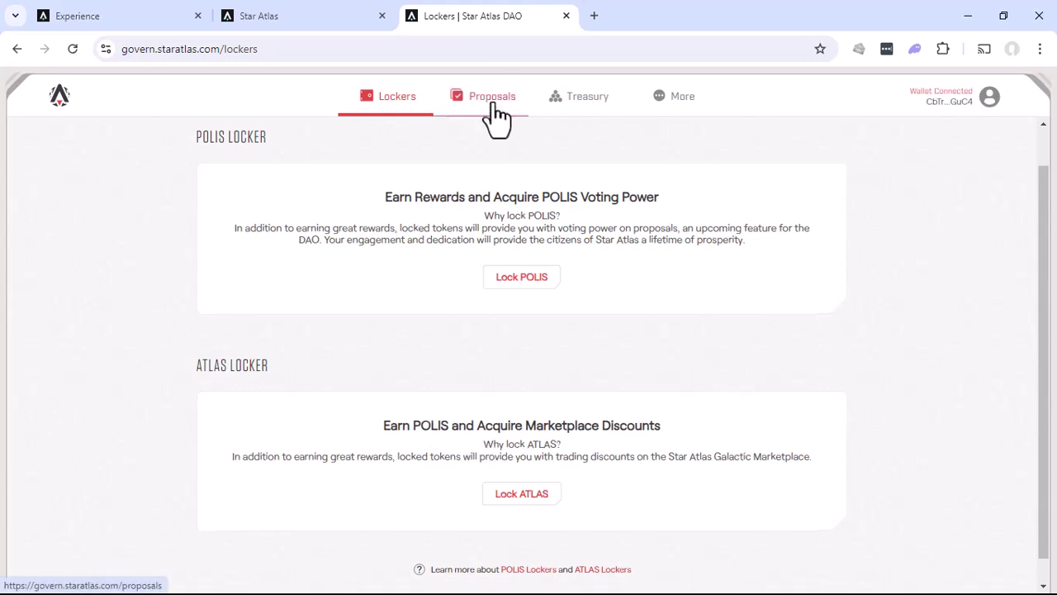
Open the POLIS Locker and review its 10.2486 POLIS balance, rewards charts and lock periods.
left_click(518, 285)
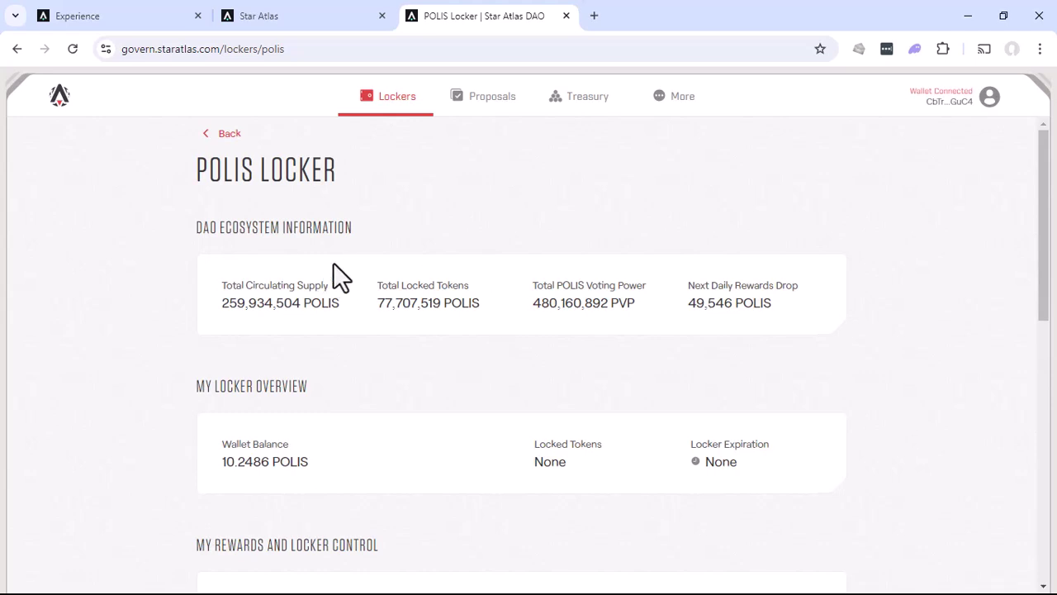
scroll(194, 419, "down", 1)
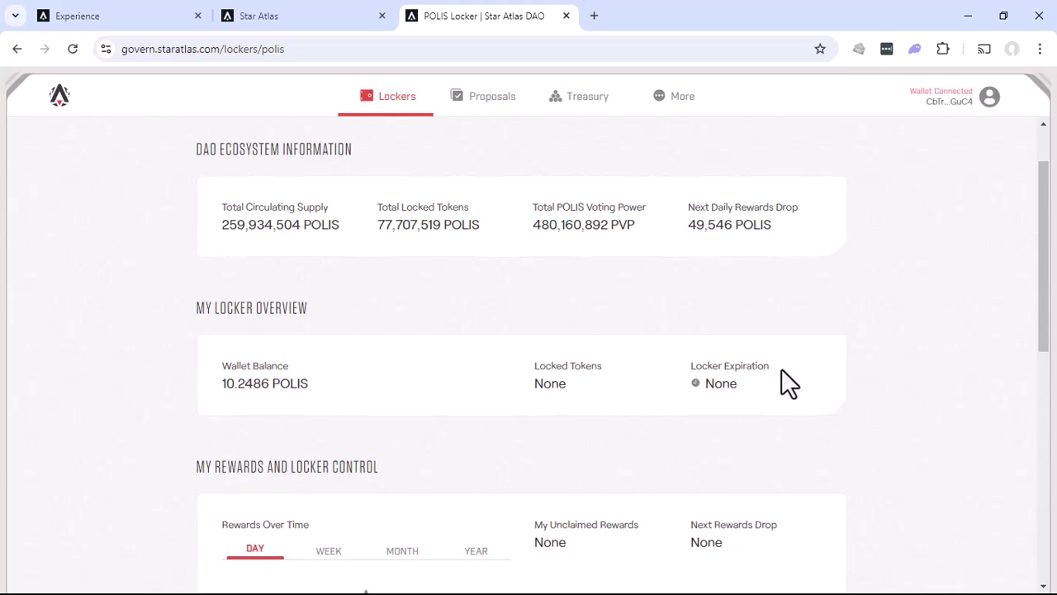
scroll(781, 369, "down", 4)
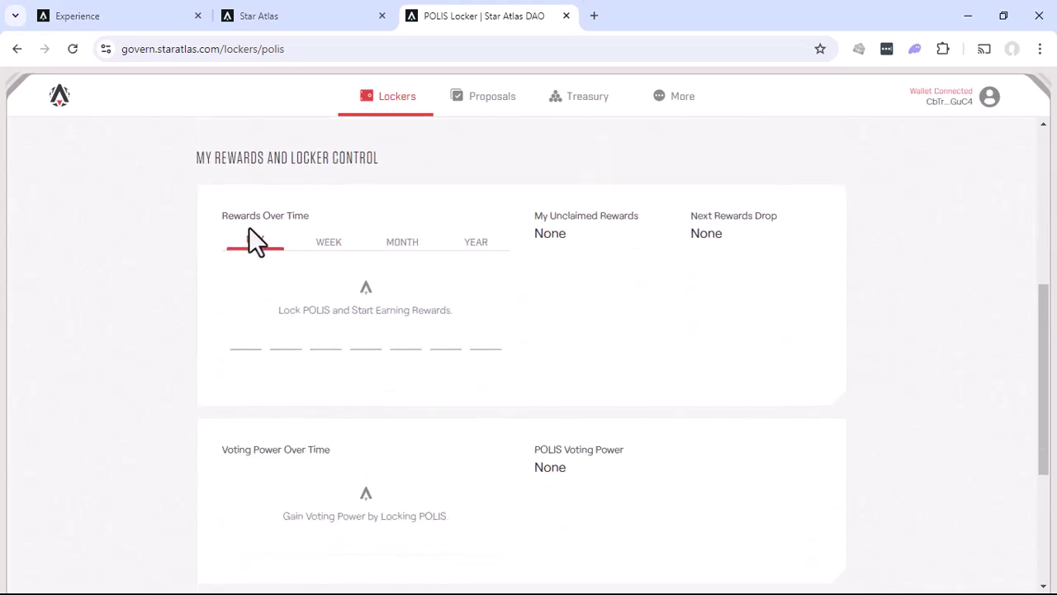
scroll(243, 264, "down", 1)
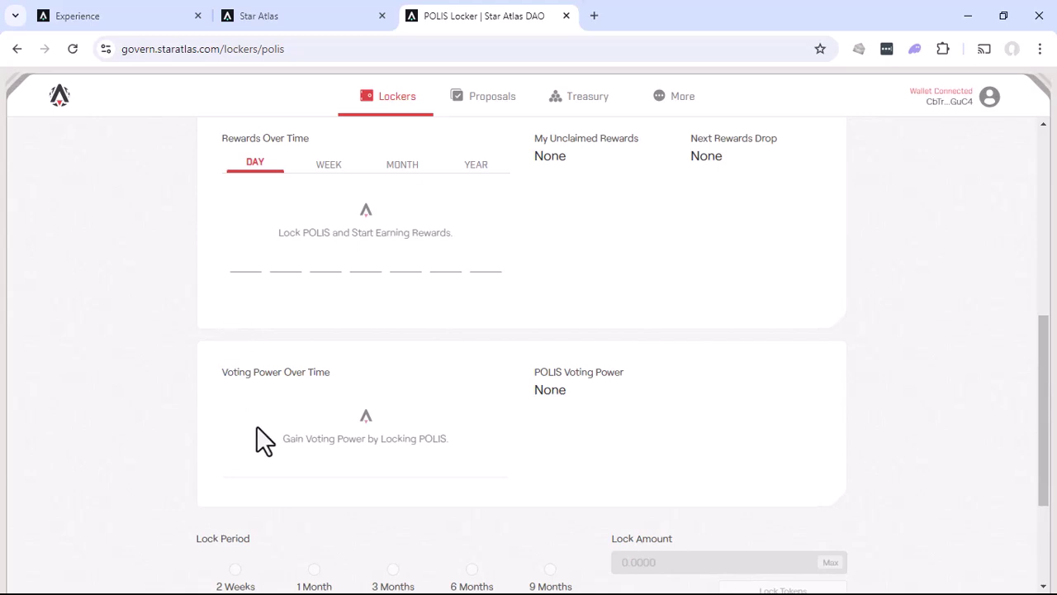
scroll(256, 425, "down", 2)
scroll(256, 425, "down", 1)
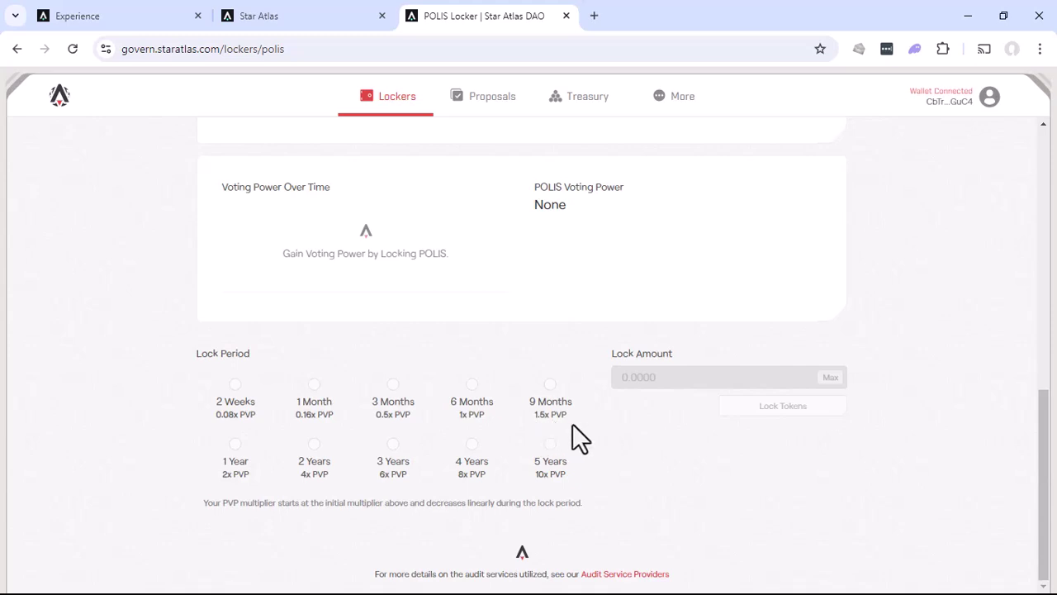
scroll(572, 425, "up", 1)
scroll(381, 388, "down", 1)
Choose a 2 Weeks lock of 10 POLIS, previewing 0.7692 PVP until August 14, 2024.
left_click(235, 385)
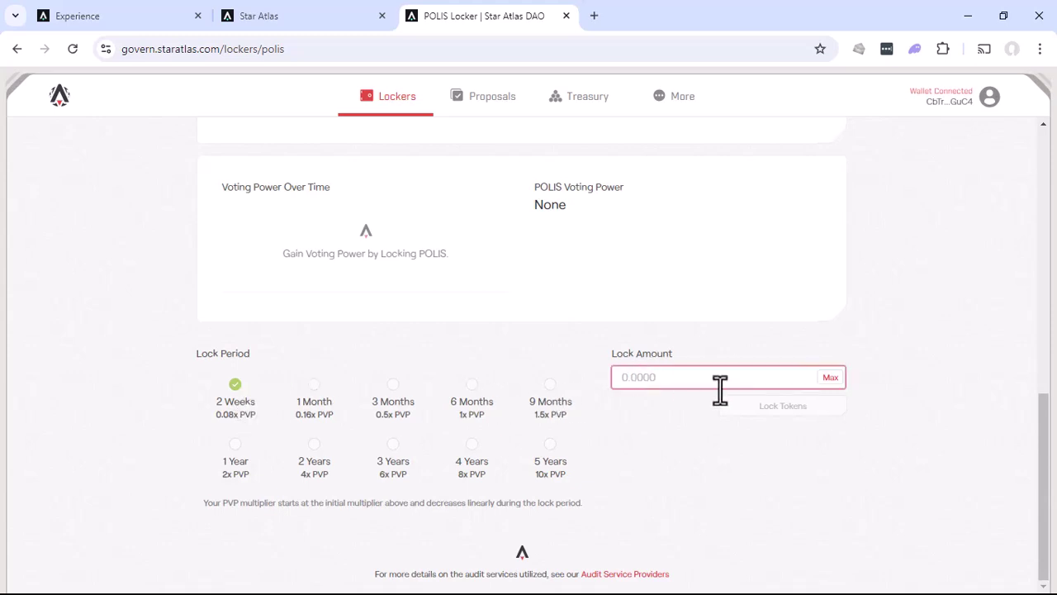
left_click(830, 378)
left_click(682, 382)
type("10")
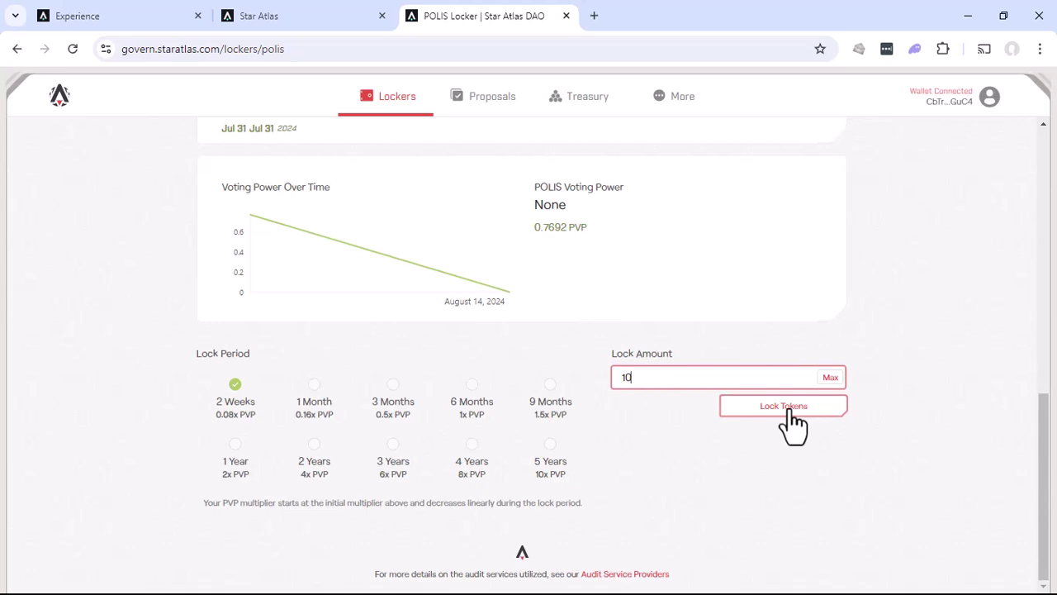
scroll(672, 207, "up", 1)
scroll(672, 221, "up", 2)
scroll(660, 256, "up", 1)
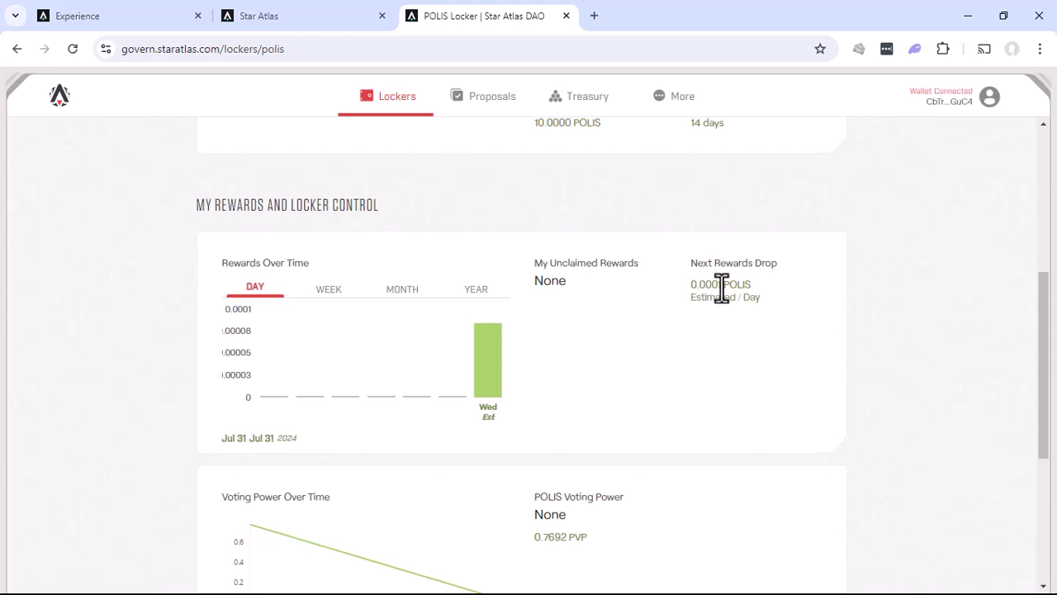
scroll(768, 366, "down", 4)
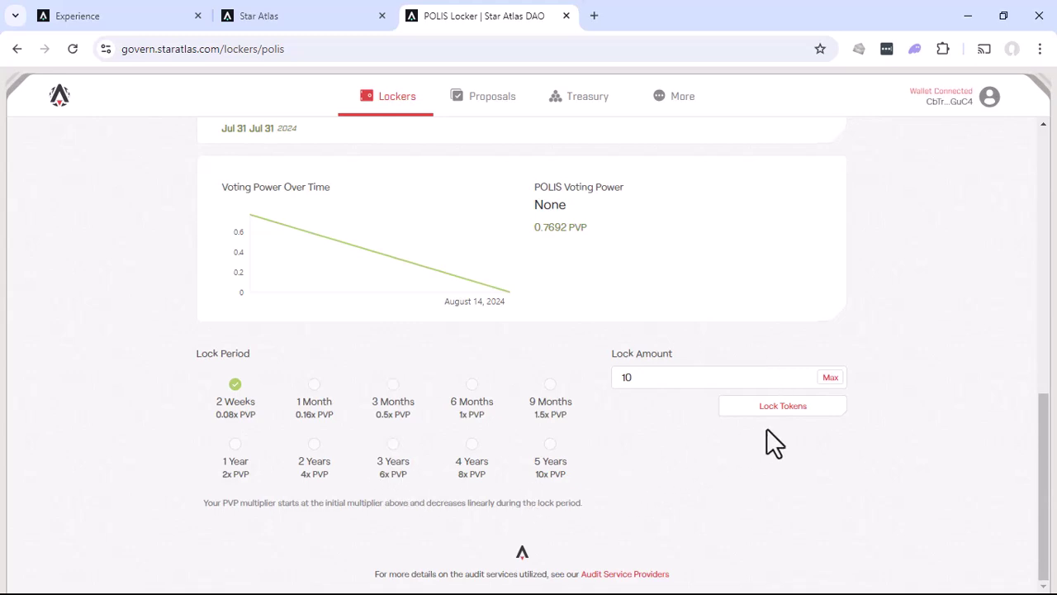
Attempt the 10 POLIS 2-week lock, then dismiss the error requiring at least 0.15 SOL.
left_click(791, 422)
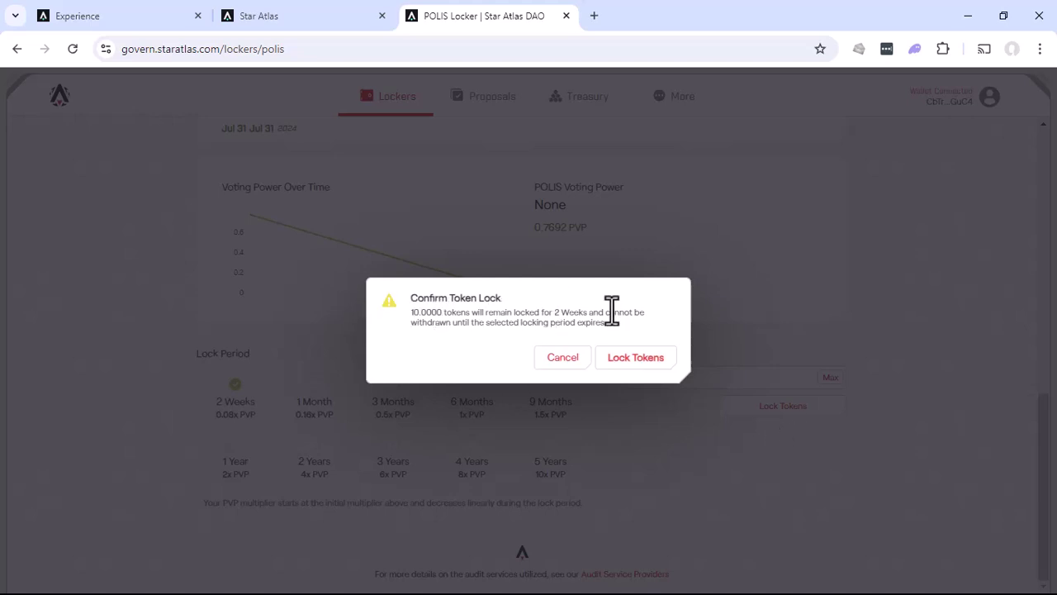
left_click(640, 363)
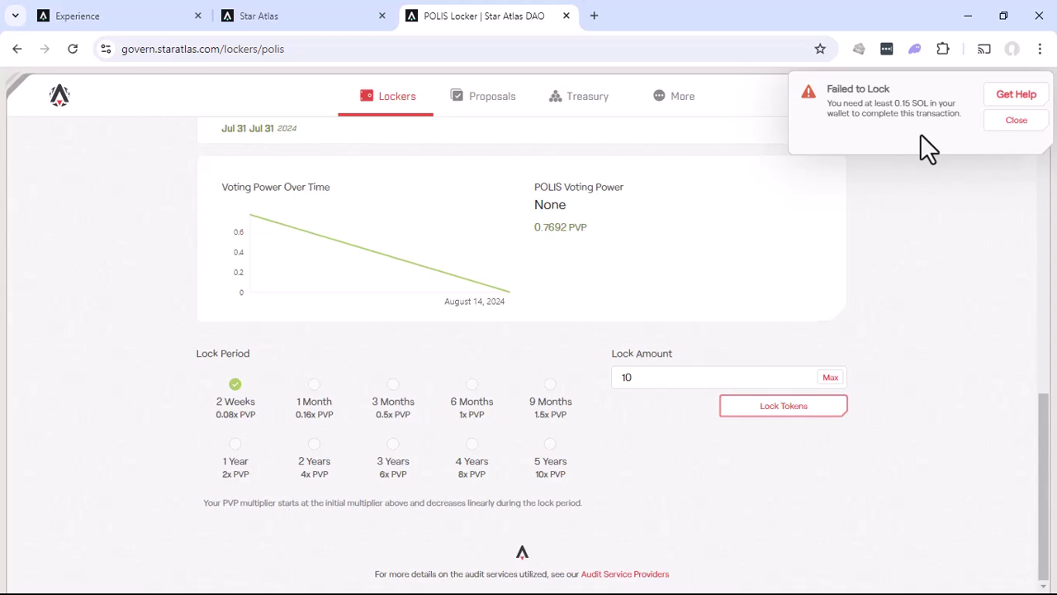
left_click(1016, 122)
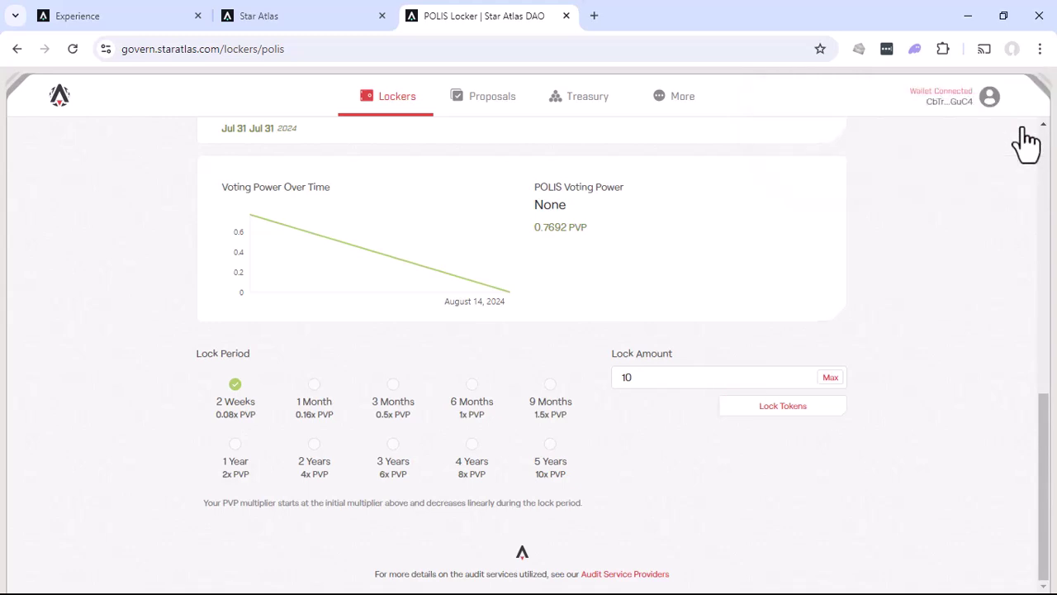
Check Phantom's balances: 0.1142 SOL ($19.64), 61 USDC and 10,616.55124 ATLAS.
left_click(916, 50)
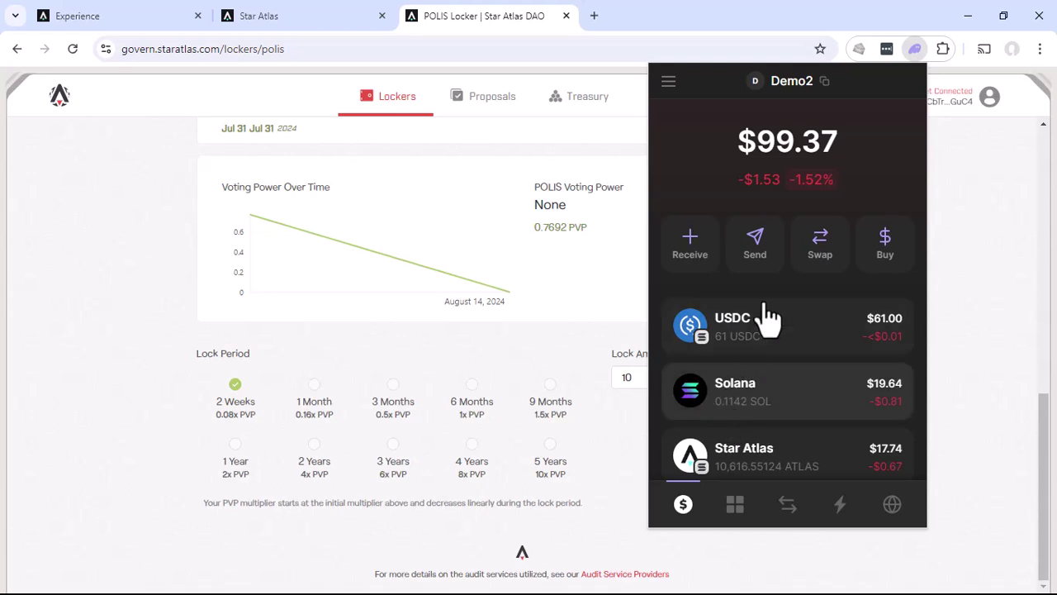
Start a swap in Phantom with USDC as the source and Solana as the target.
left_click(820, 256)
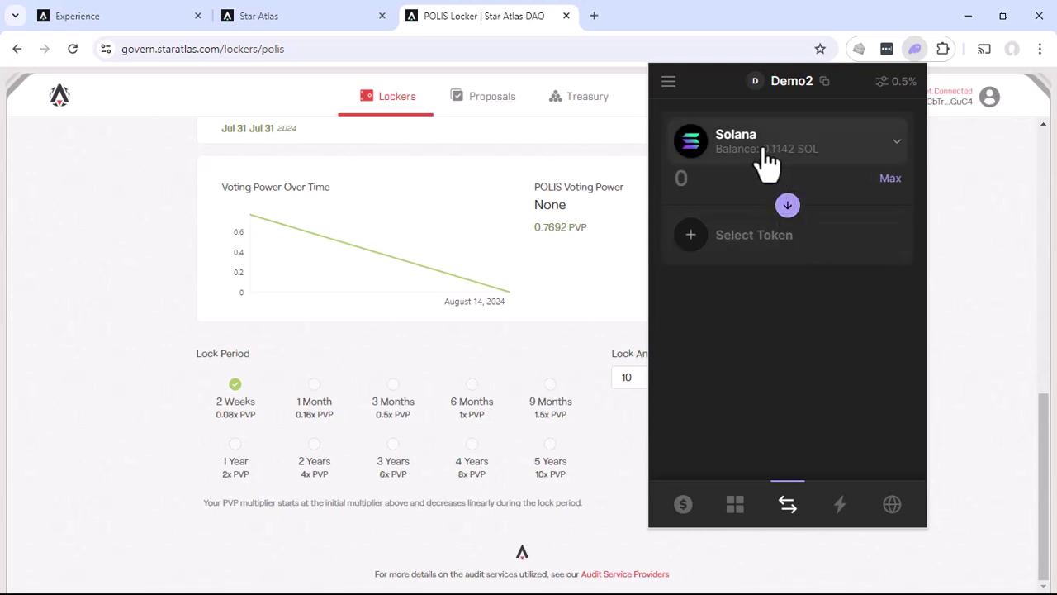
left_click(768, 163)
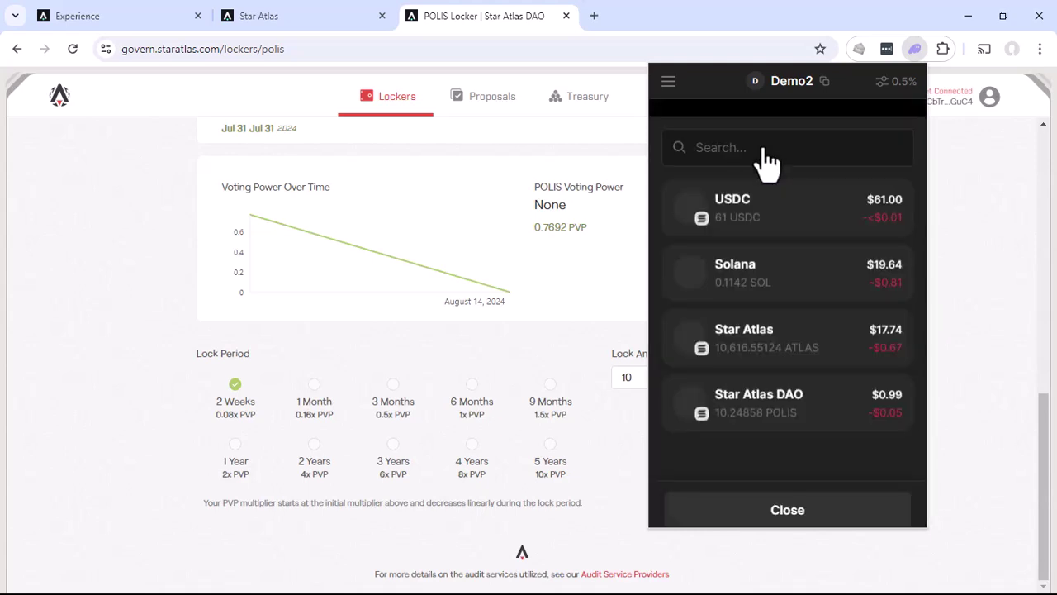
left_click(734, 203)
left_click(745, 250)
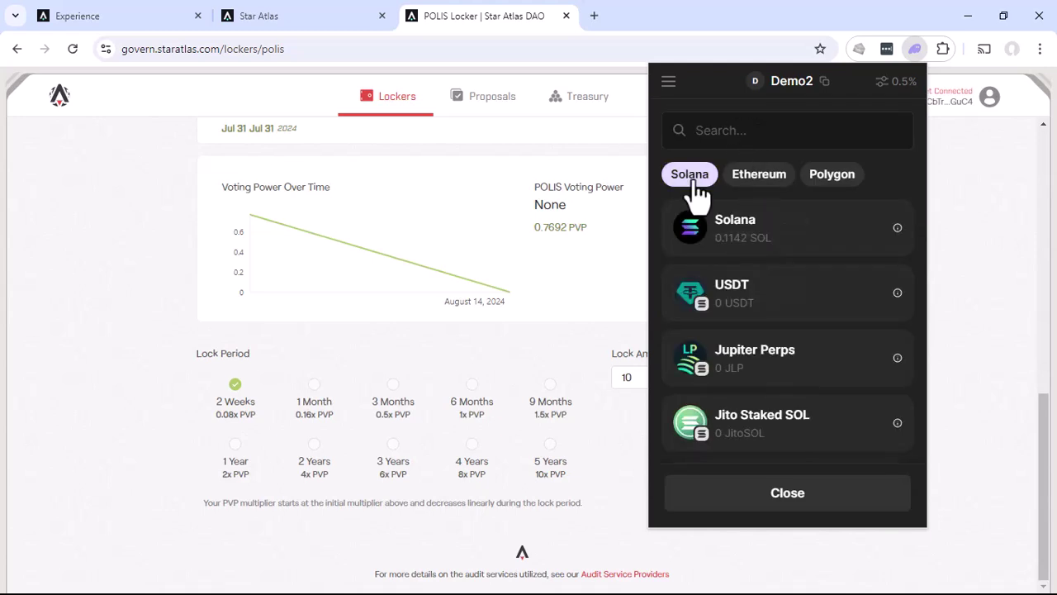
left_click(749, 229)
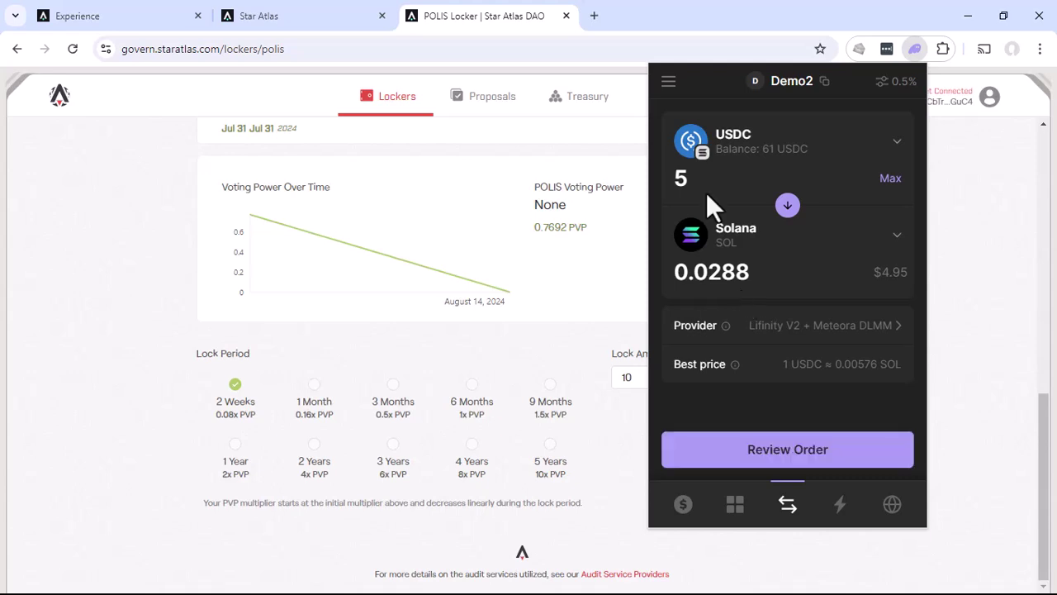
Open and close the account list, returning to the $99.36 balance overview.
left_click(669, 83)
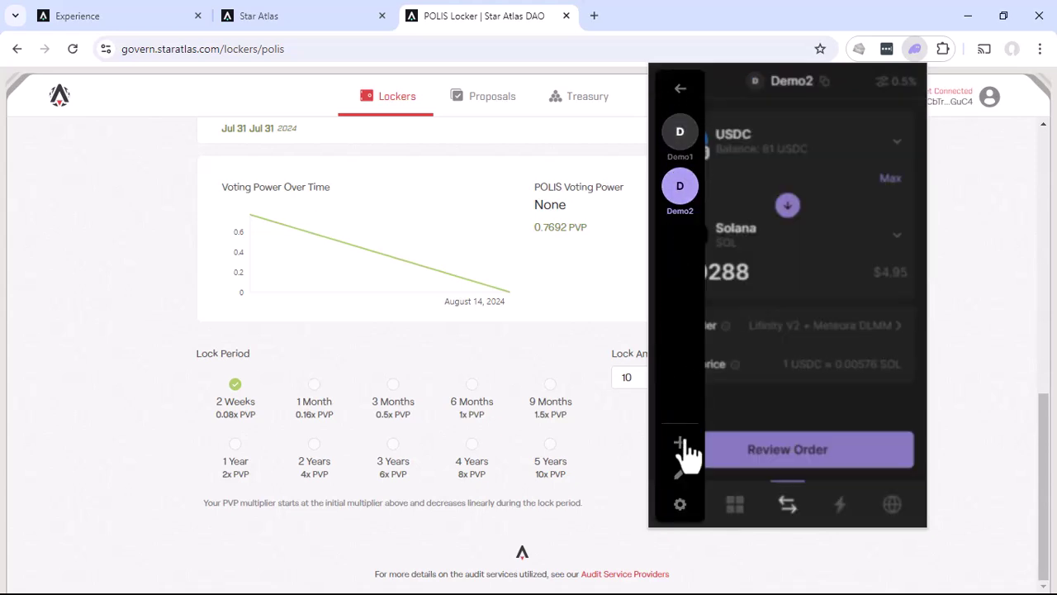
left_click(836, 380)
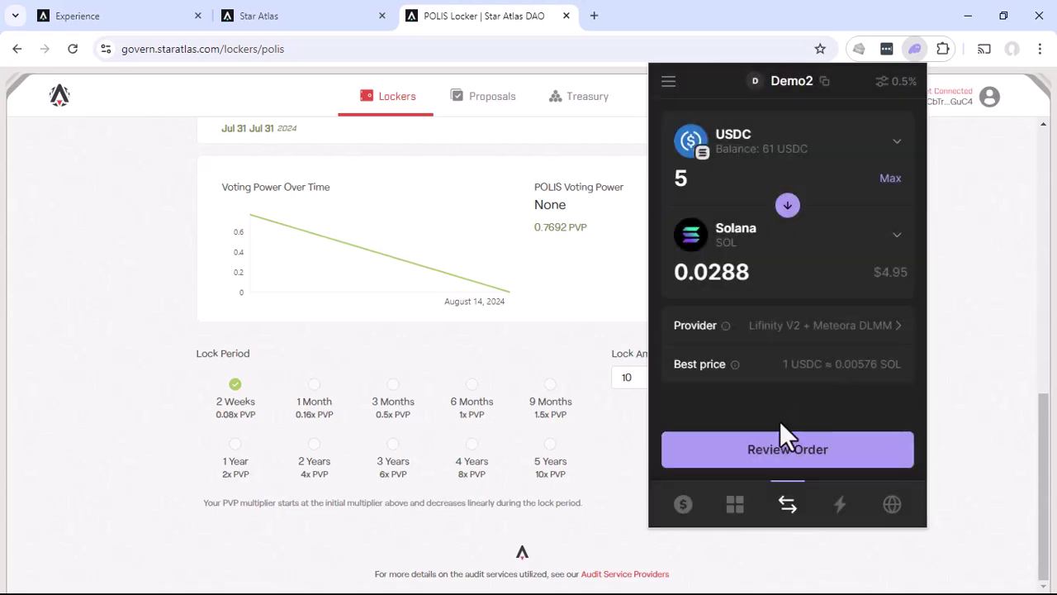
left_click(684, 505)
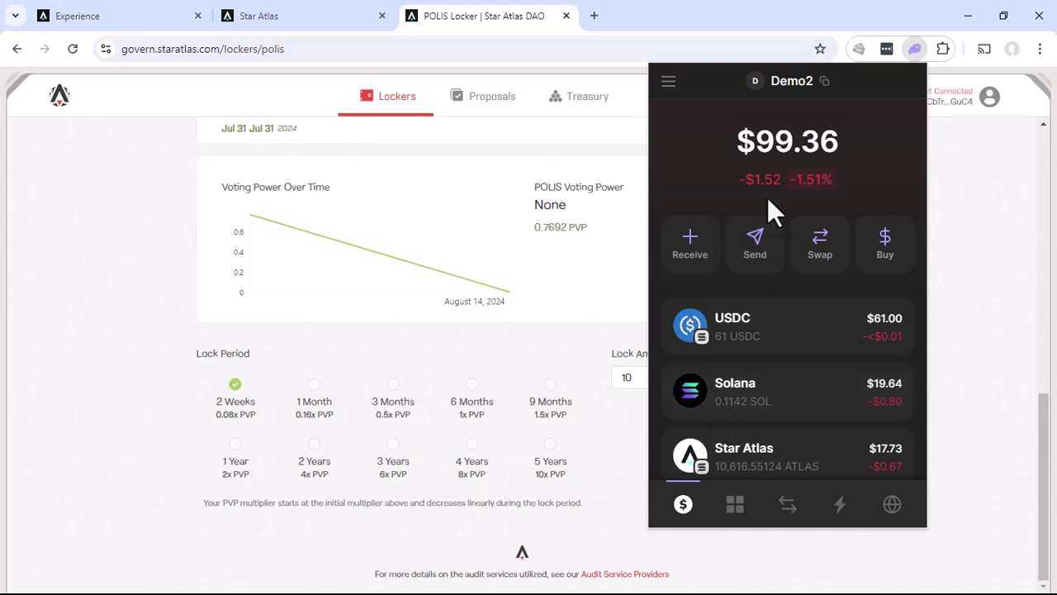
Set up a USDC-to-Solana swap with an amount of 8 USDC.
left_click(816, 243)
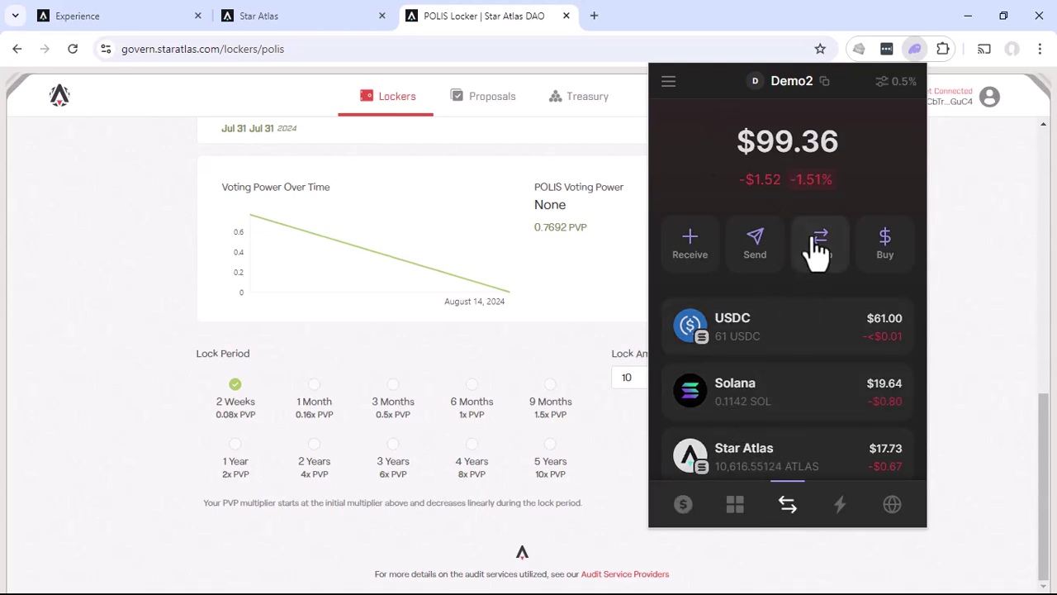
left_click(777, 142)
left_click(748, 208)
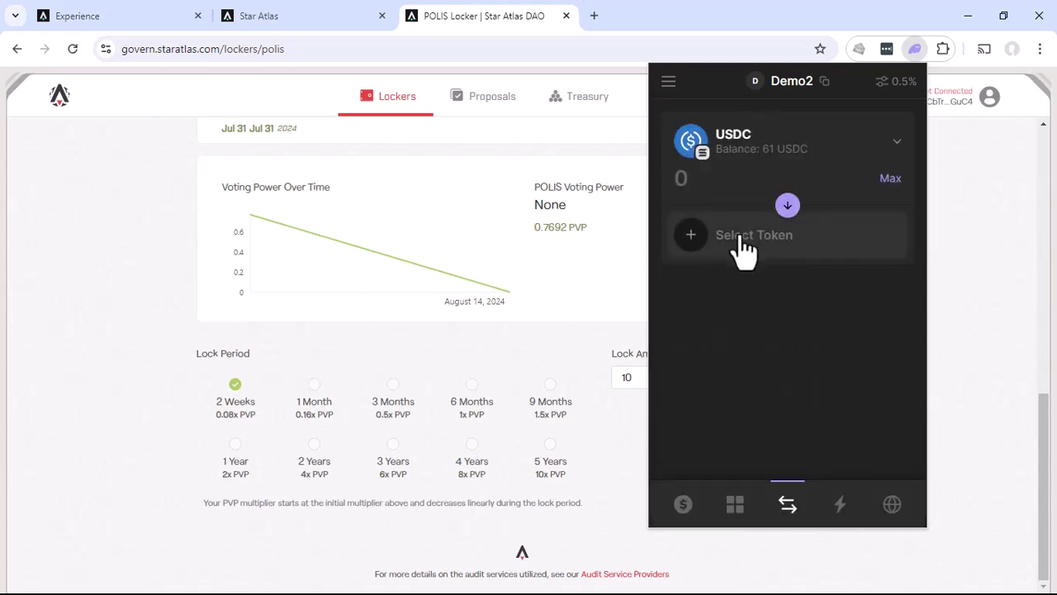
left_click(745, 250)
left_click(739, 249)
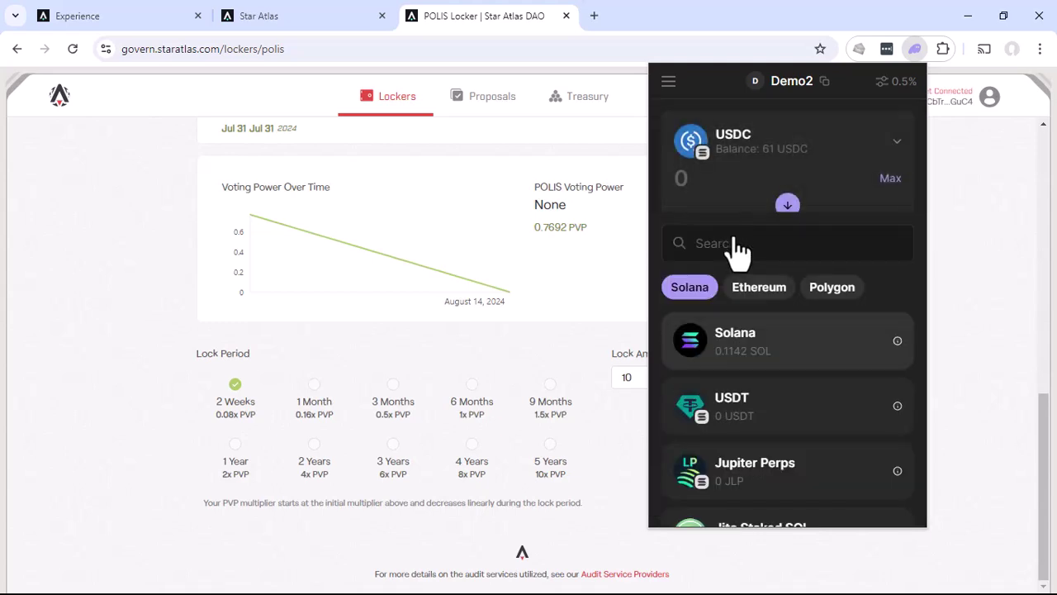
left_click(683, 180)
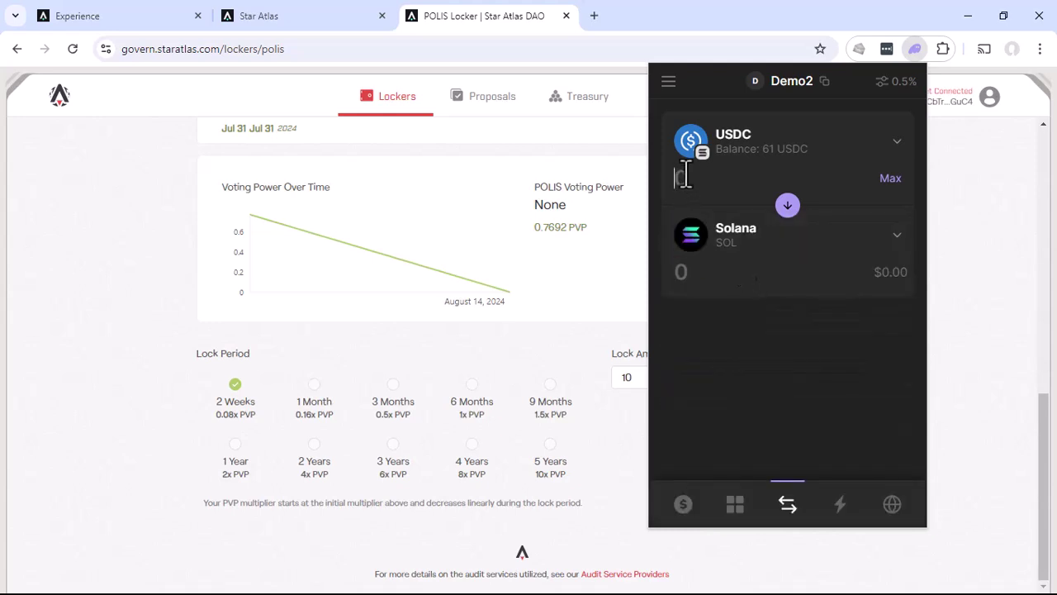
type("5")
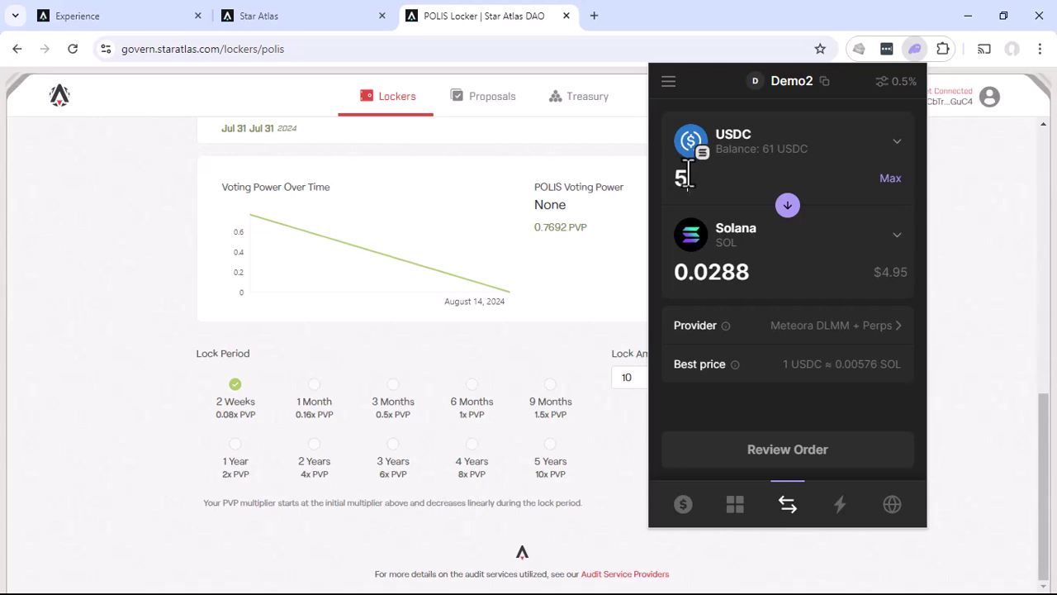
double_click(680, 178)
type("1")
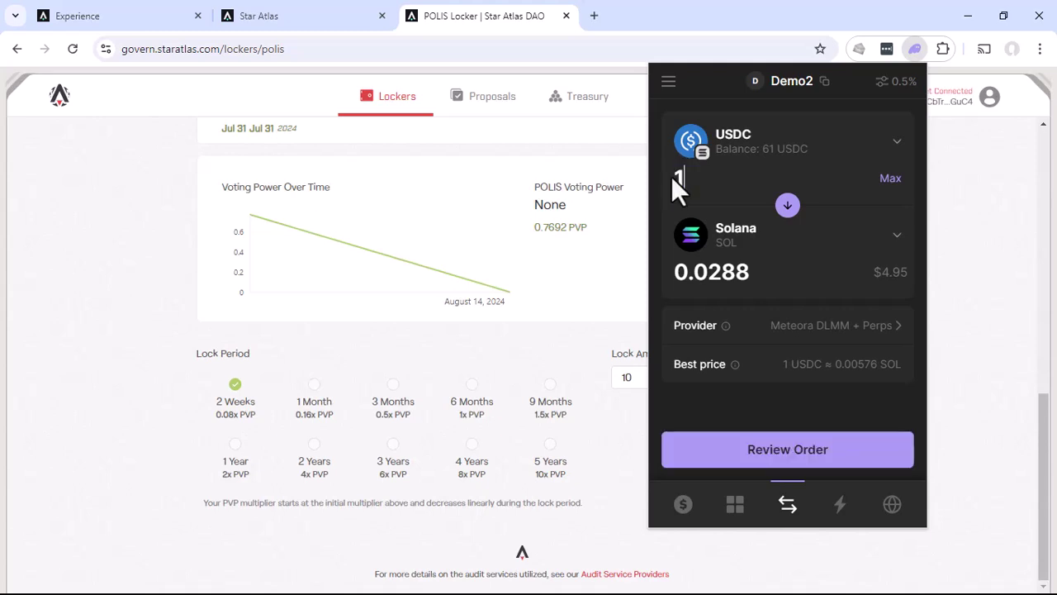
type("0")
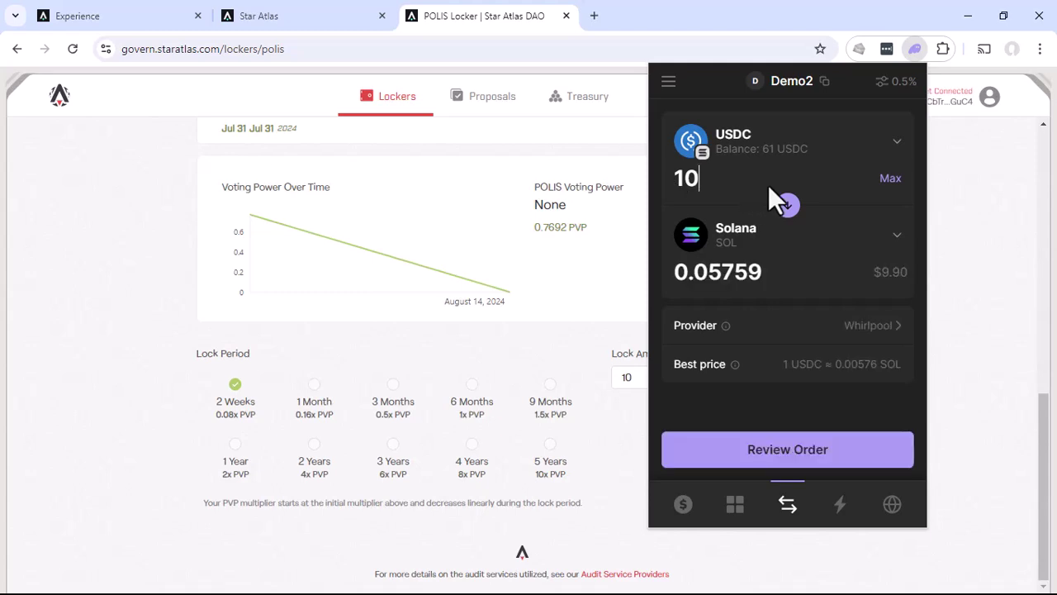
key("BackSpace")
key("BackSpace")
type("9")
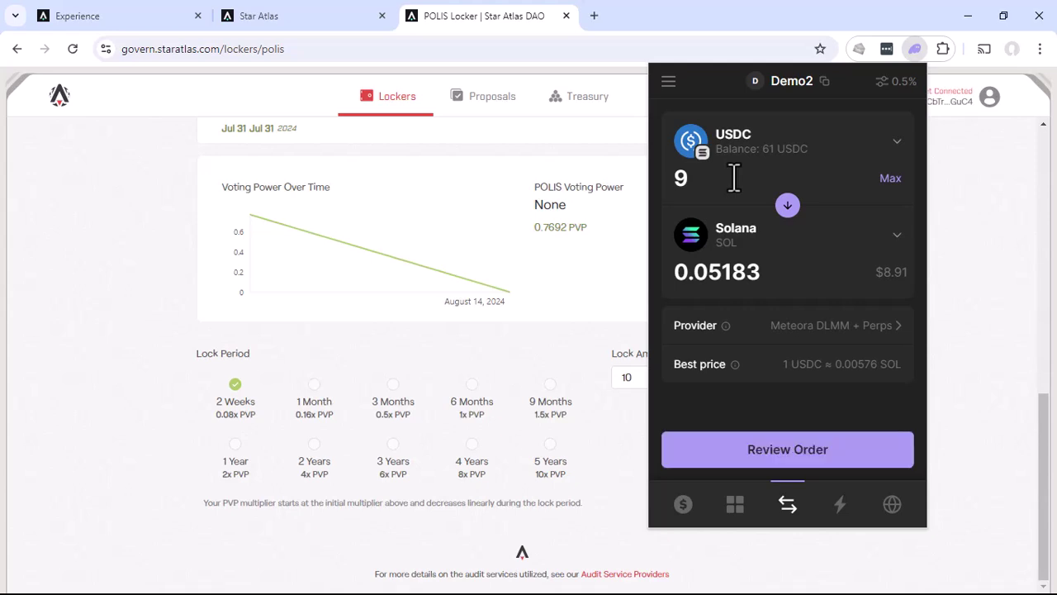
key("BackSpace")
type("8")
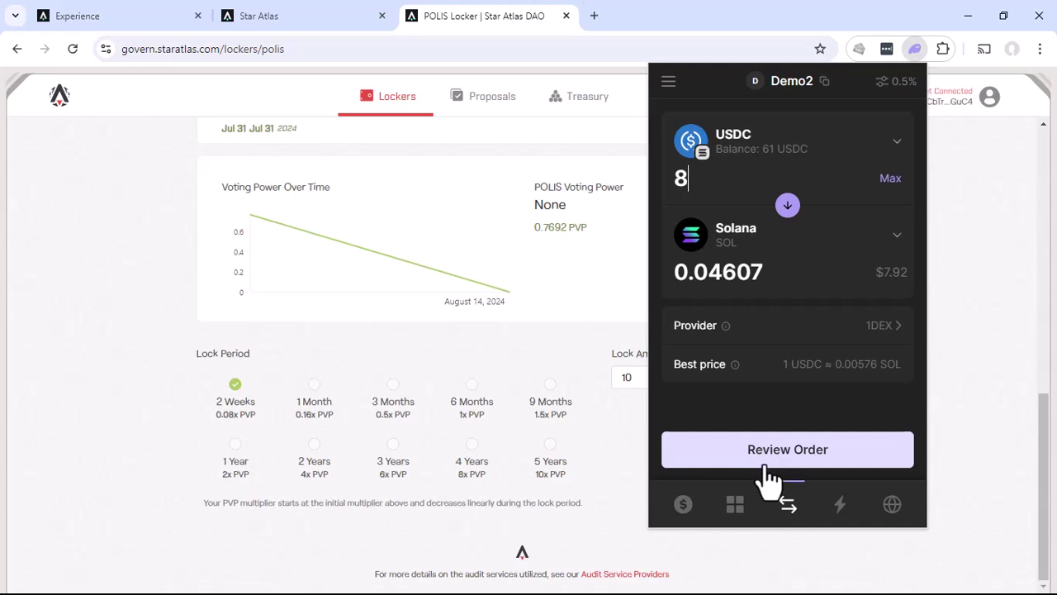
Review and execute the swap, confirm 53 USDC and 0.16017 SOL, then close Phantom.
left_click(767, 462)
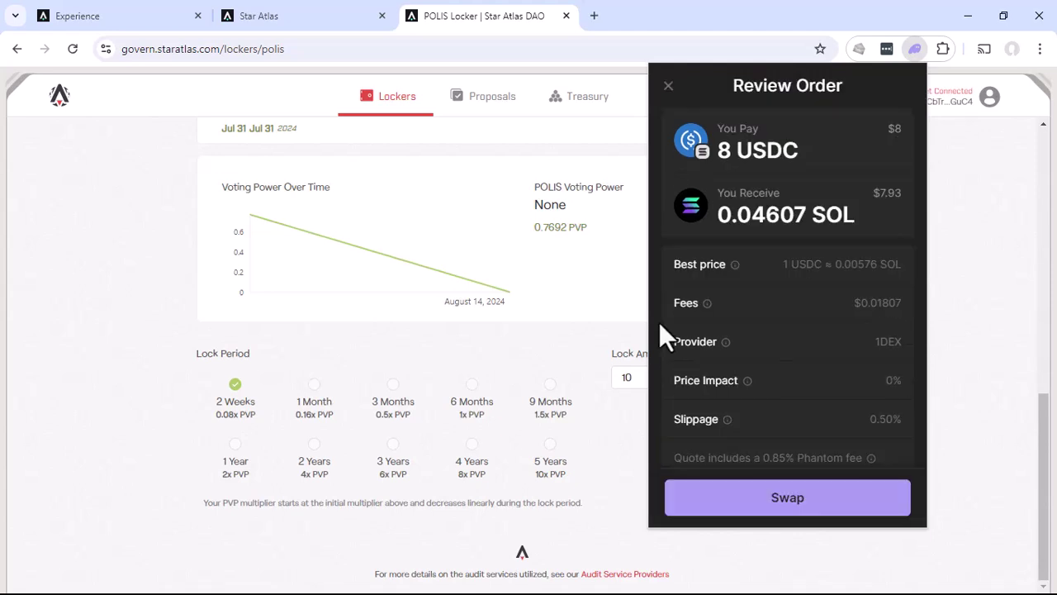
left_click(791, 505)
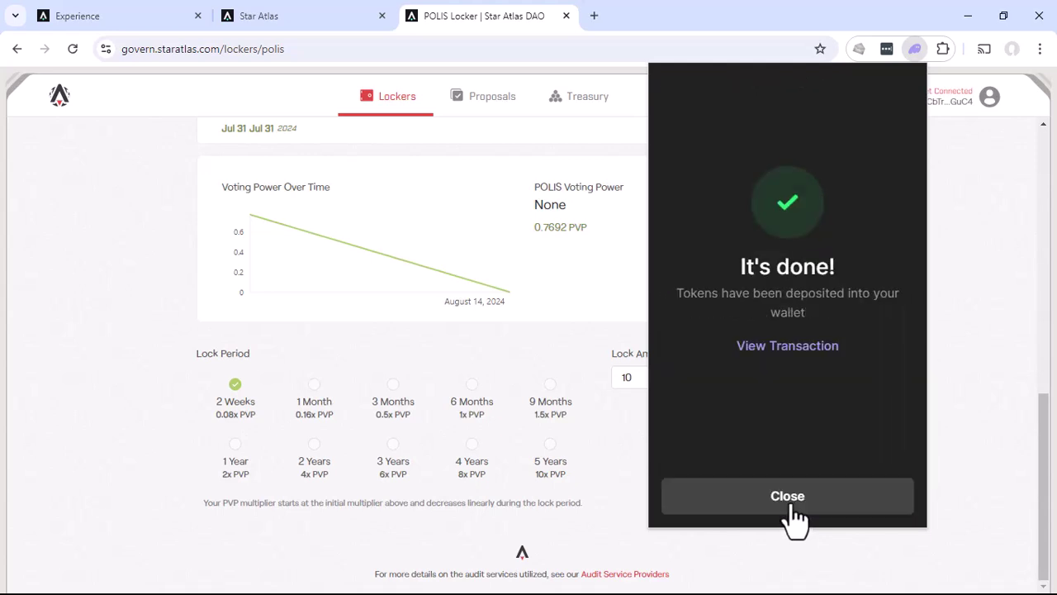
left_click(792, 507)
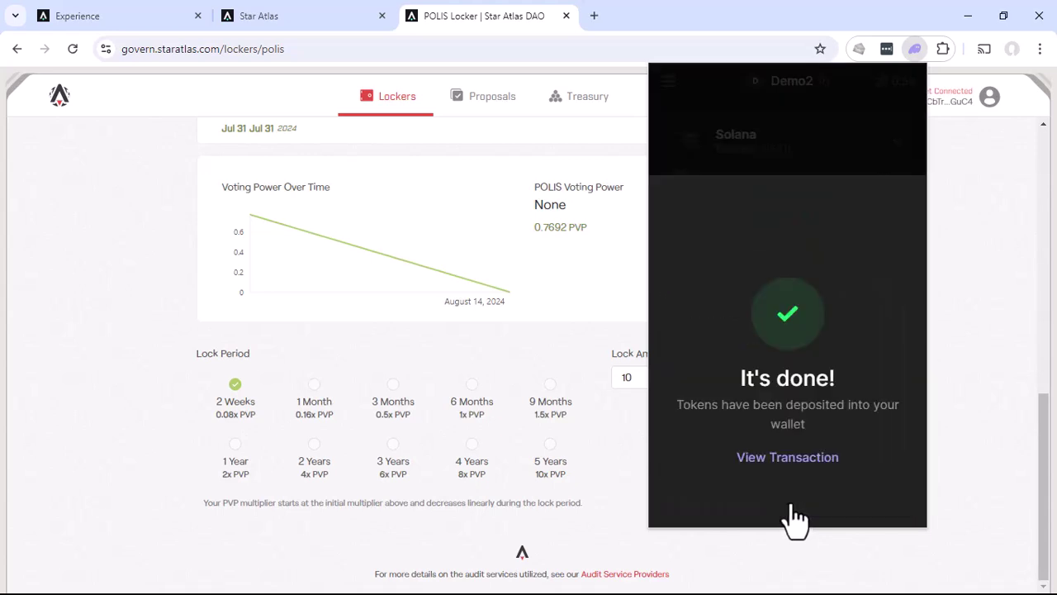
left_click(683, 504)
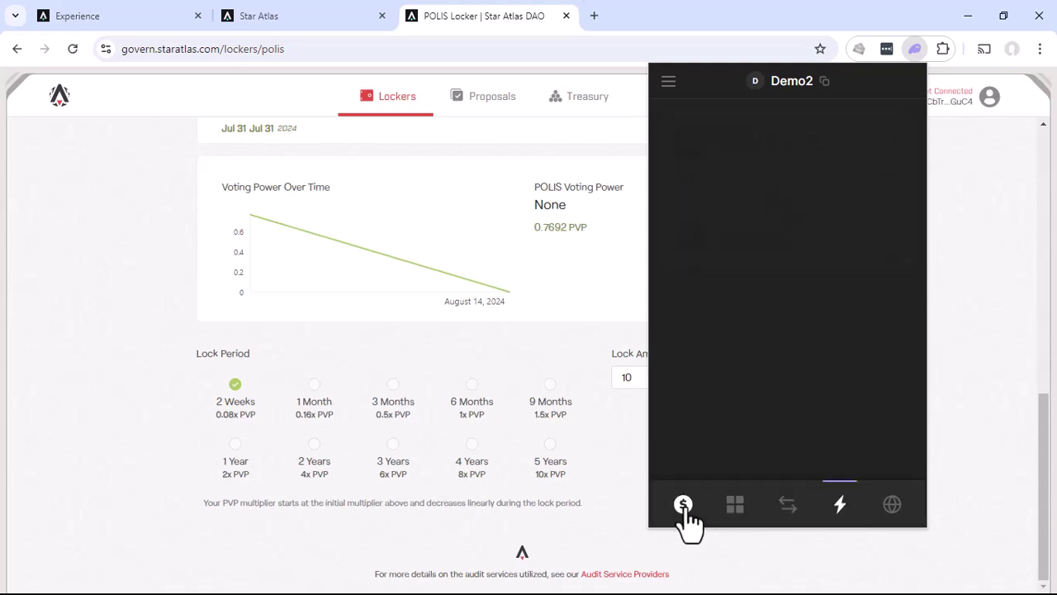
left_click(683, 504)
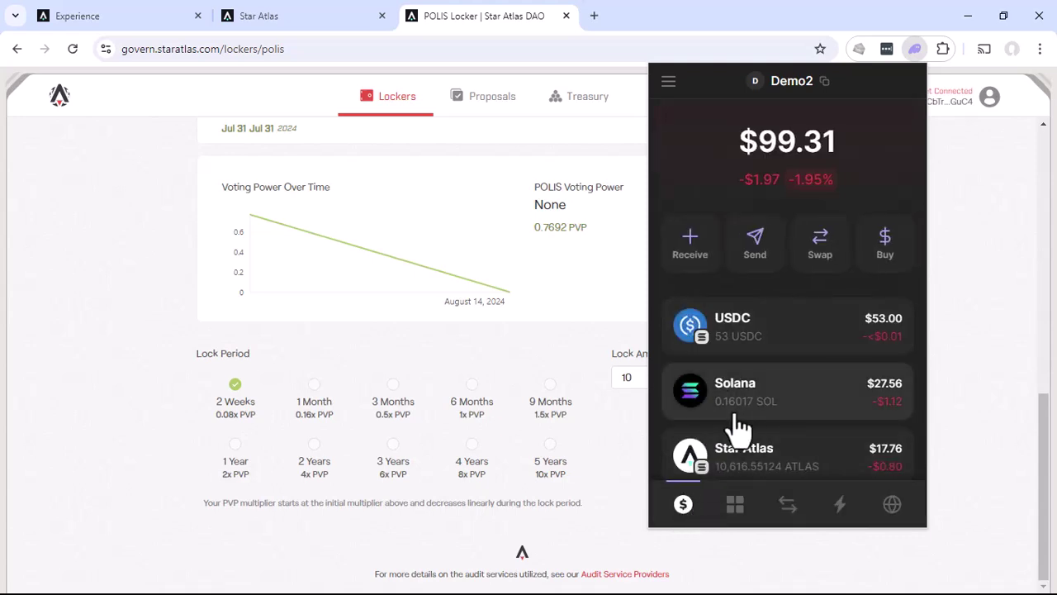
left_click(977, 203)
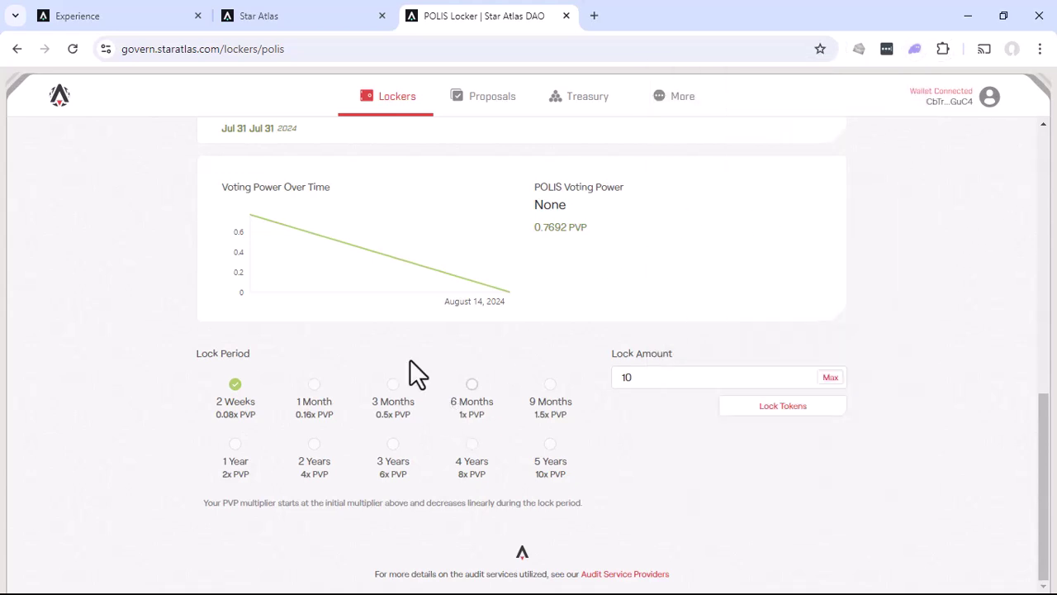
left_click(791, 421)
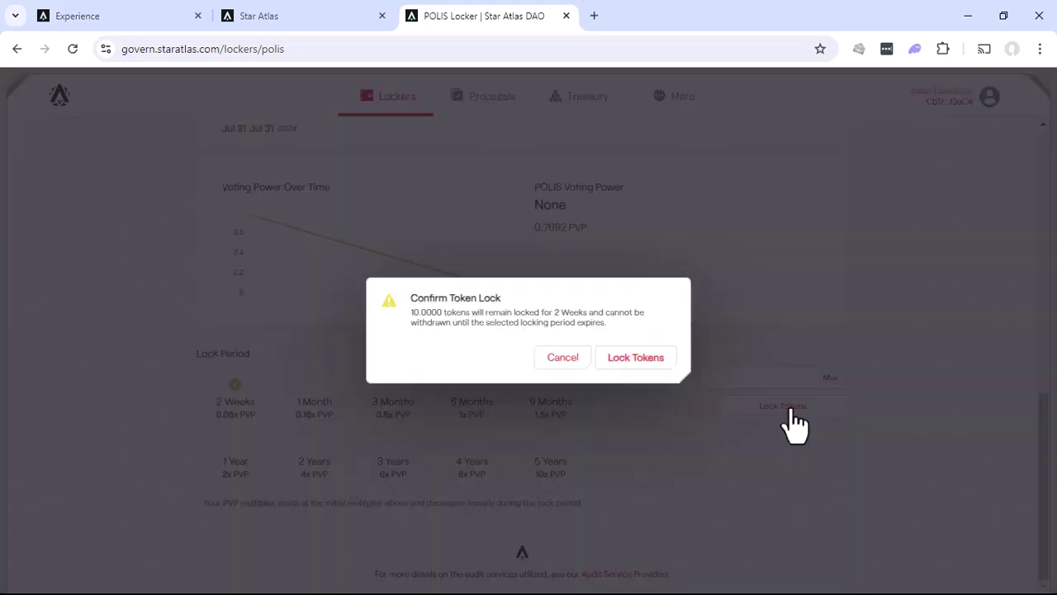
left_click(644, 361)
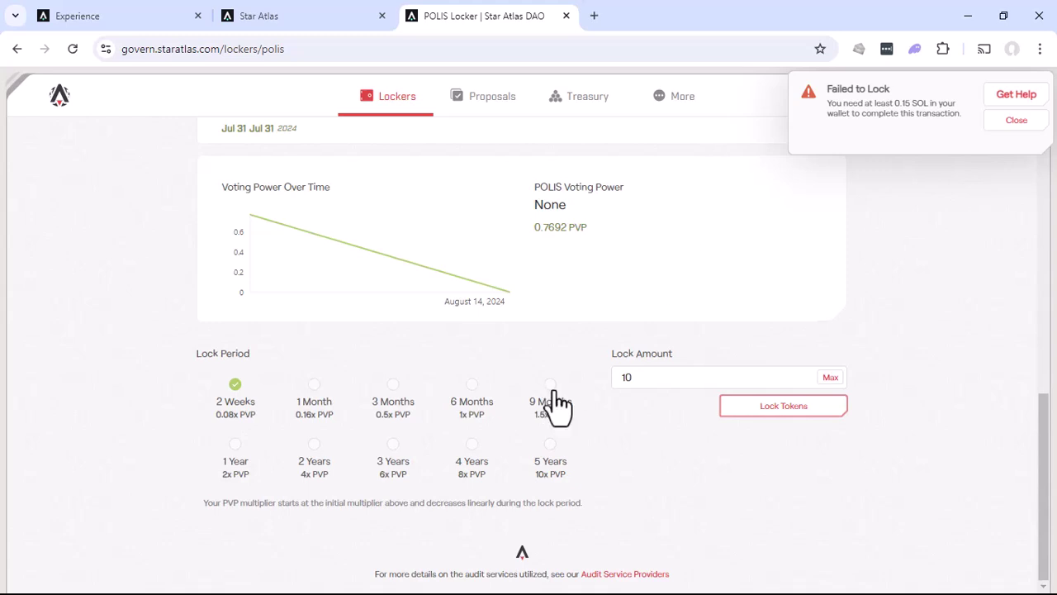
left_click(1028, 122)
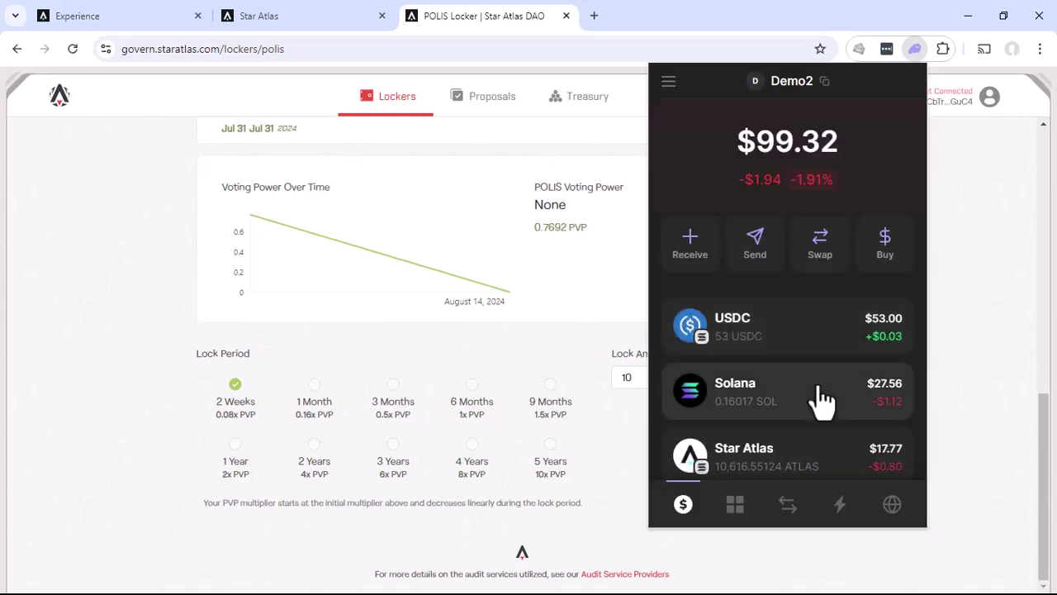
Reload the locker page and recheck the wallet's SOL balance.
left_click(88, 284)
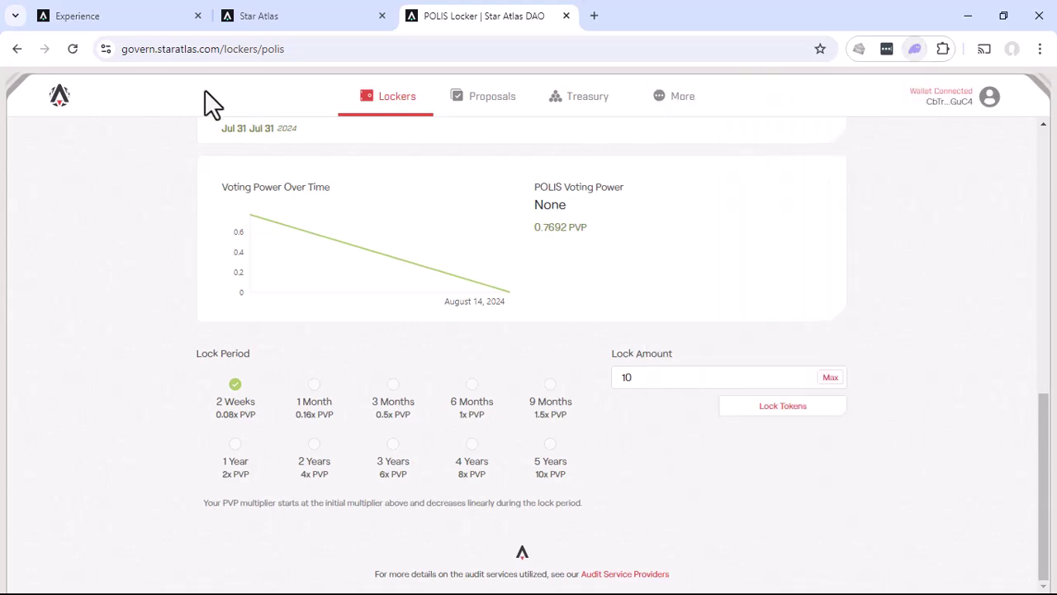
left_click(73, 49)
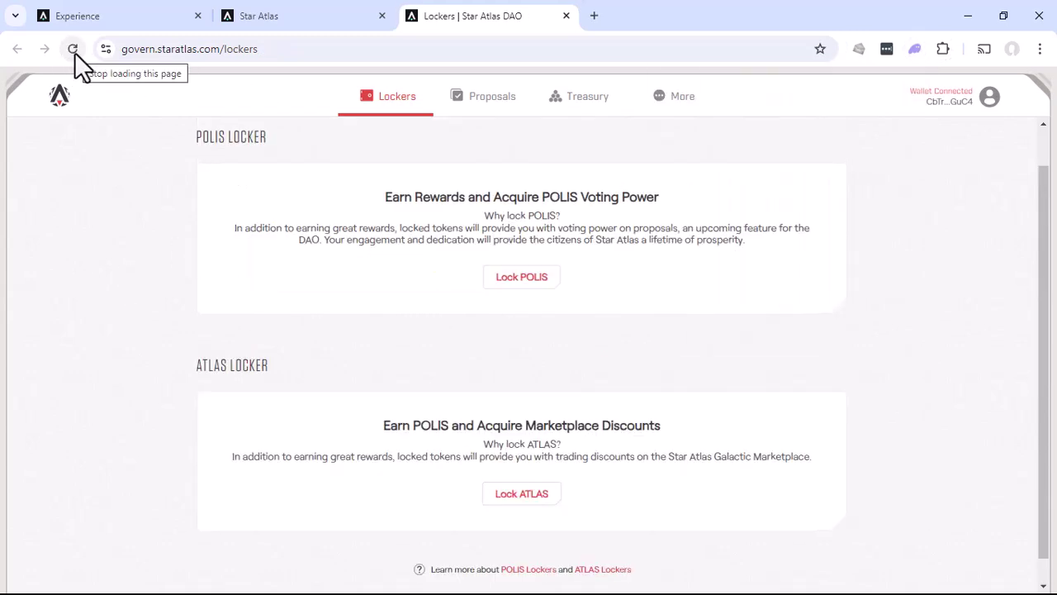
left_click(913, 49)
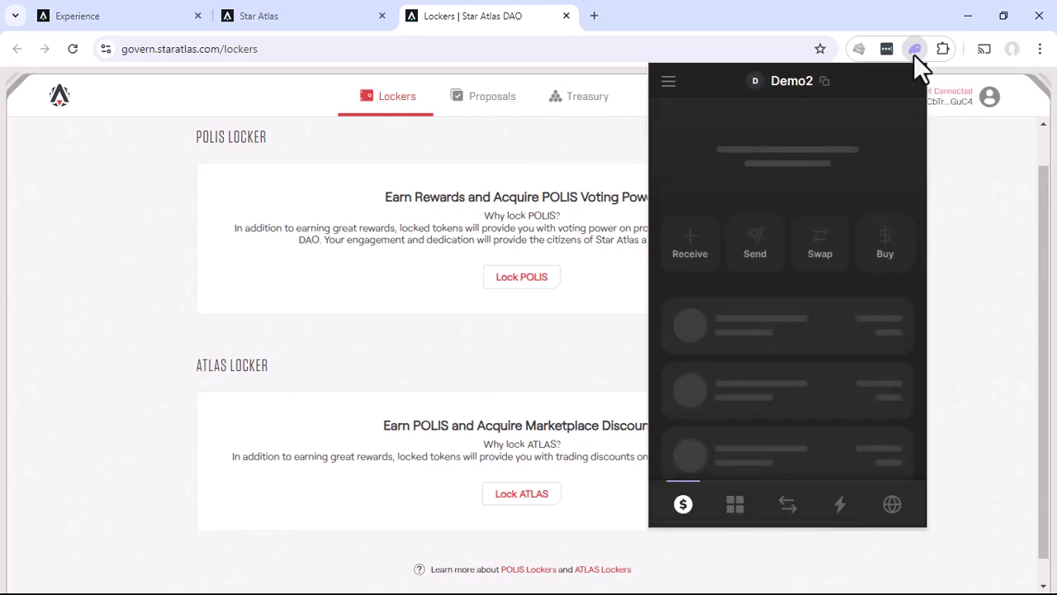
left_click(958, 313)
In the POLIS Locker, choose 2 Weeks, enter 10 and submit the lock.
left_click(521, 291)
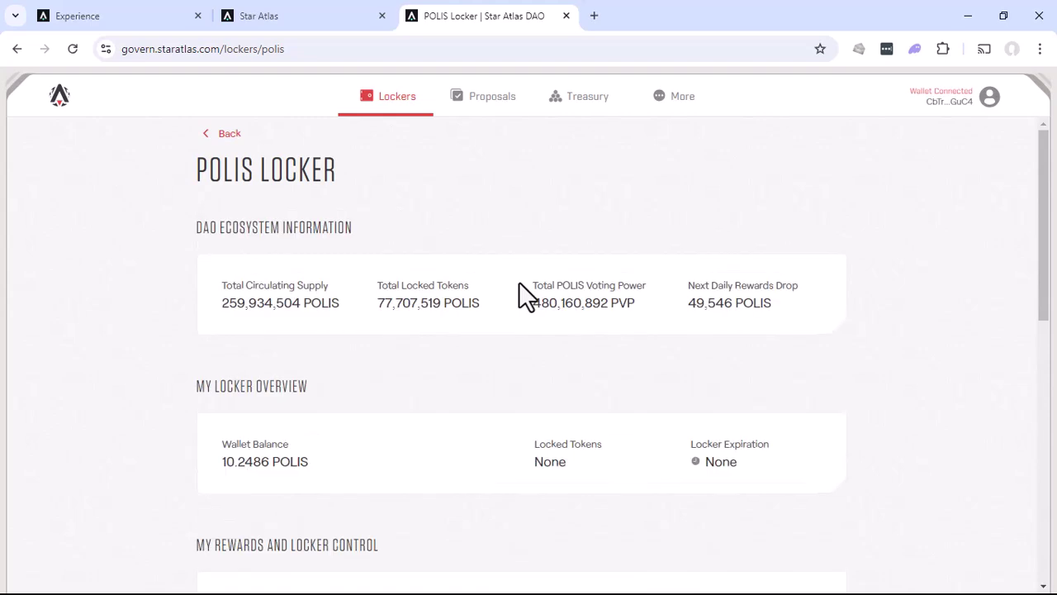
scroll(883, 221, "down", 5)
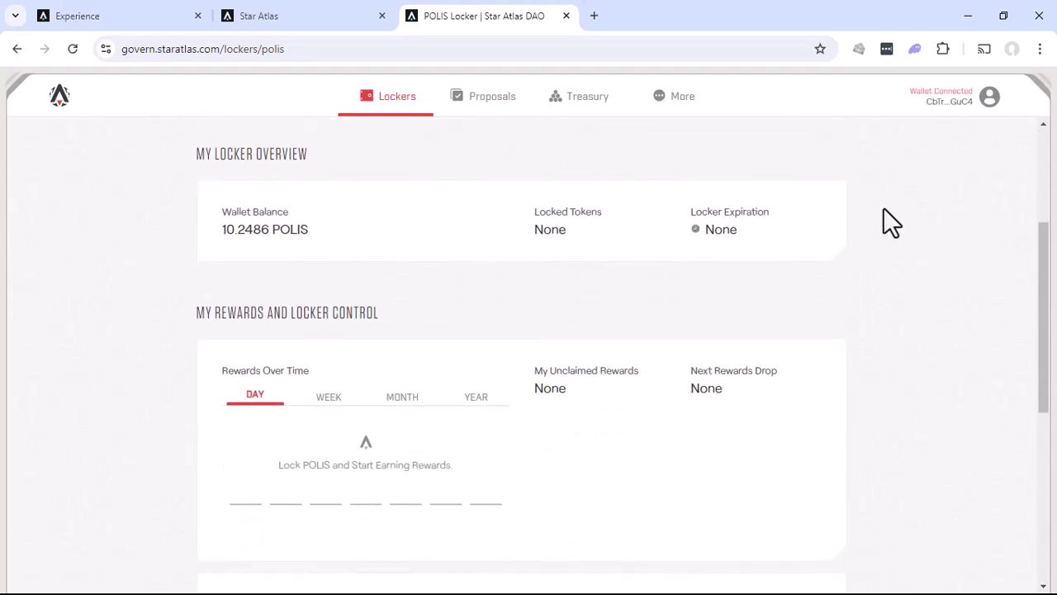
scroll(883, 209, "down", 3)
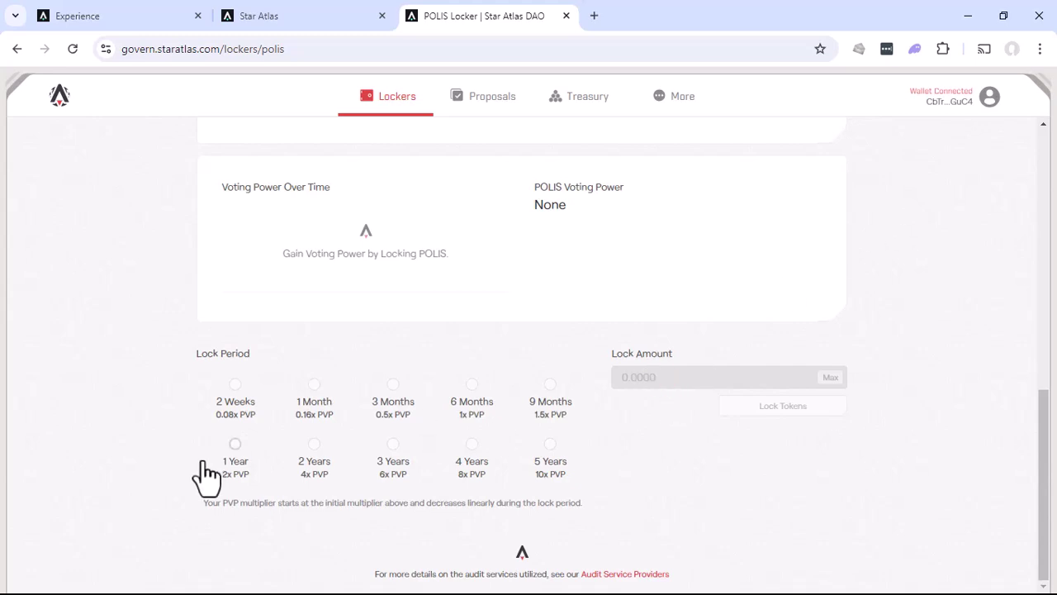
left_click(234, 385)
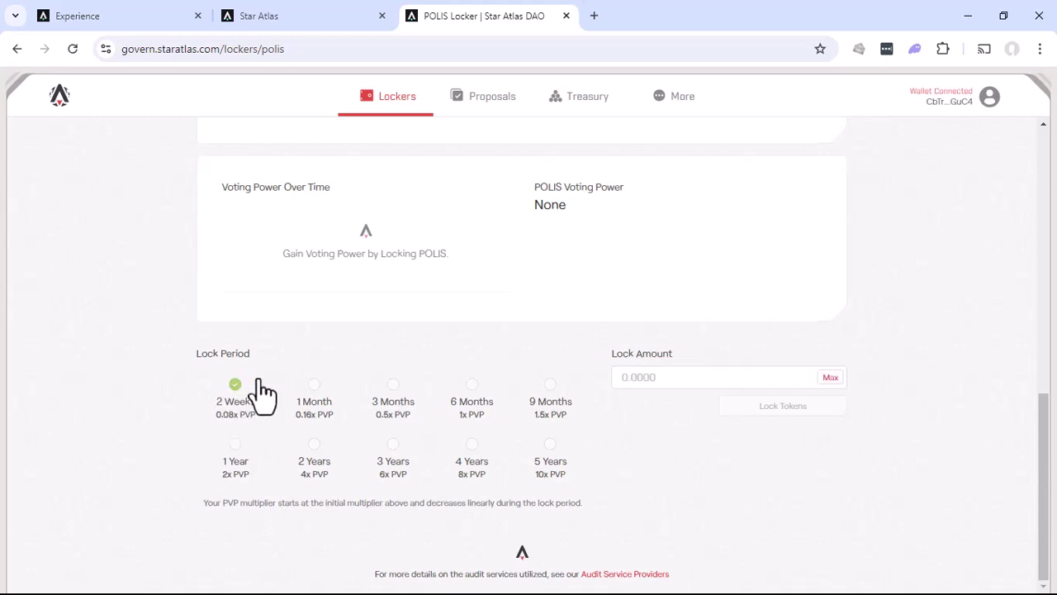
left_click(709, 384)
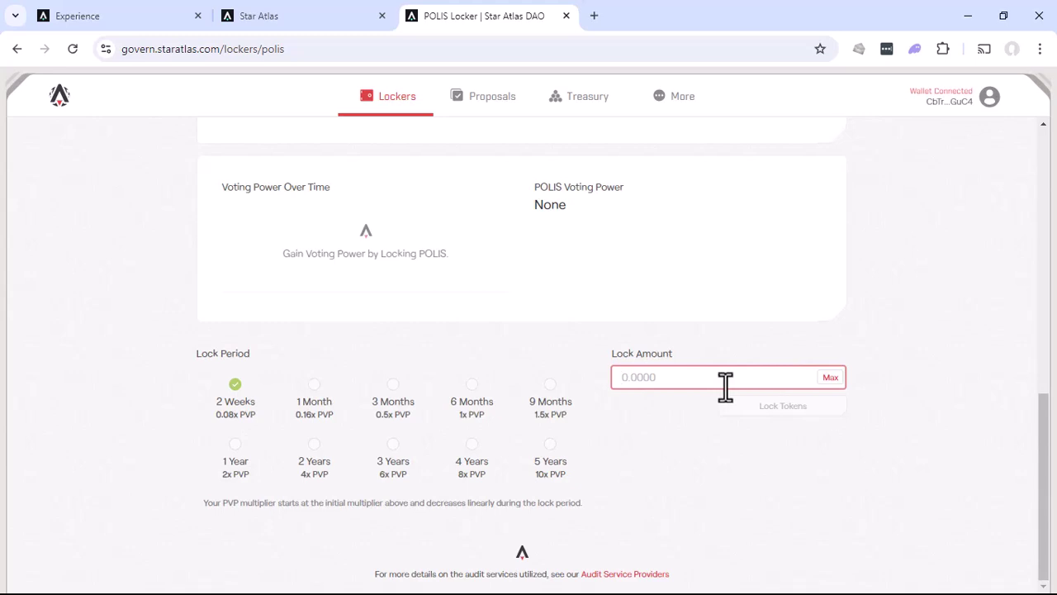
type("10")
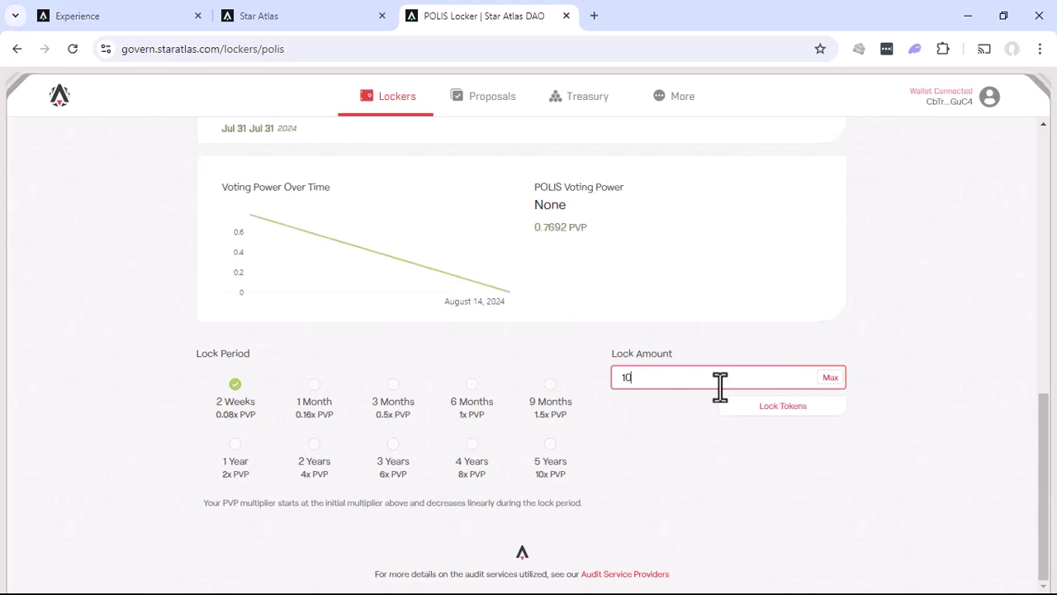
left_click(787, 406)
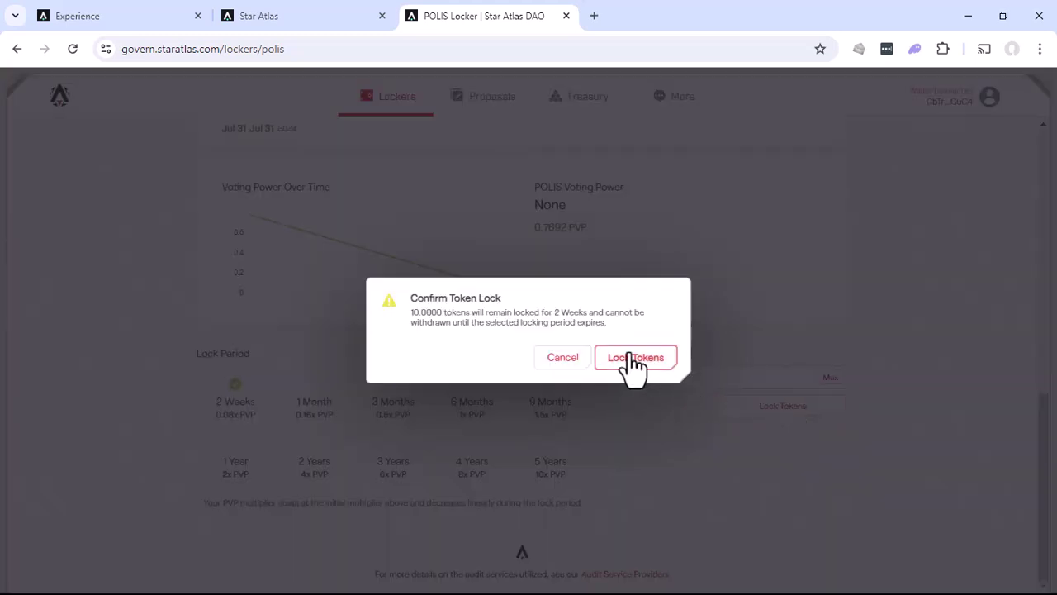
Confirm the 10 POLIS 2-week lock and approve the transaction in Phantom.
left_click(631, 357)
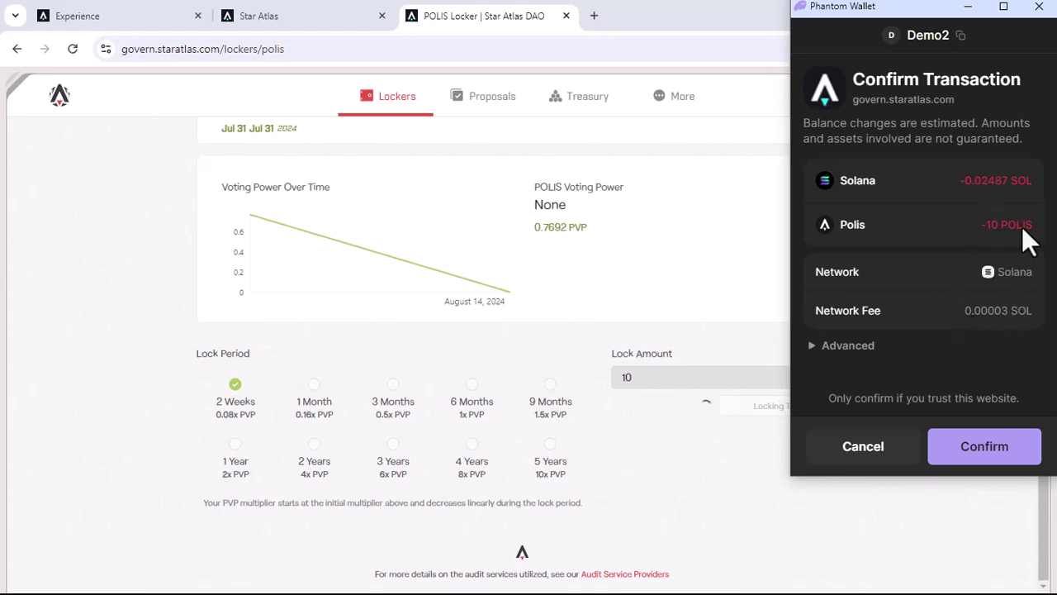
left_click(983, 446)
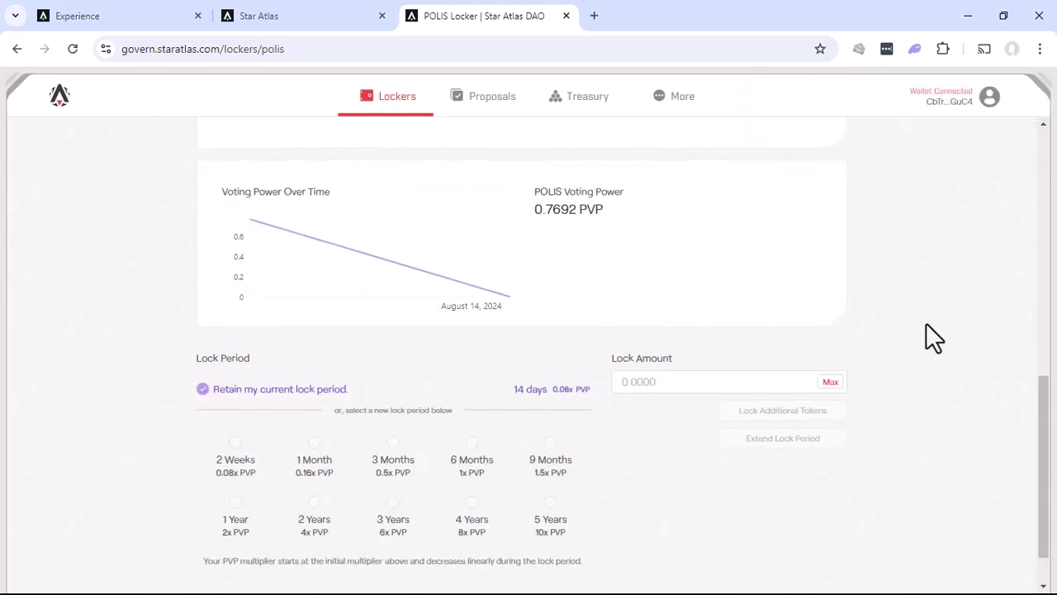
scroll(926, 323, "up", 3)
scroll(928, 324, "up", 3)
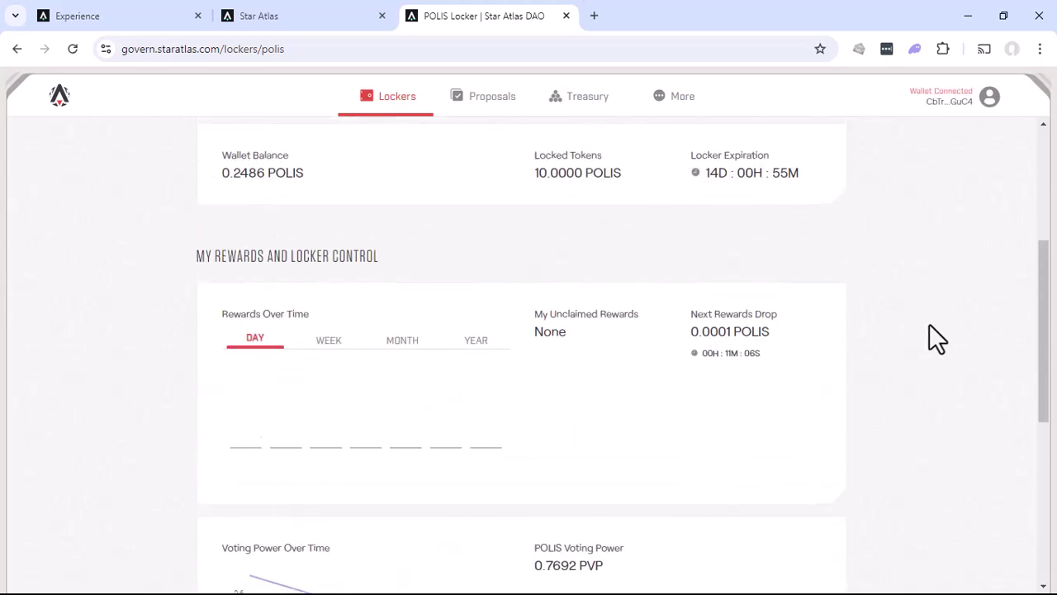
scroll(936, 337, "up", 1)
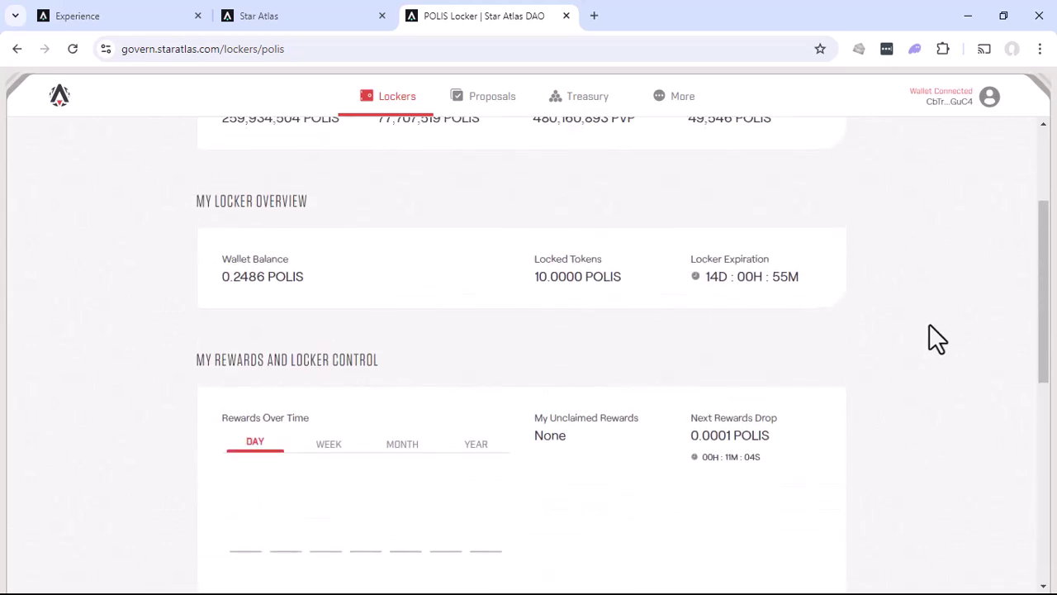
scroll(919, 328, "up", 1)
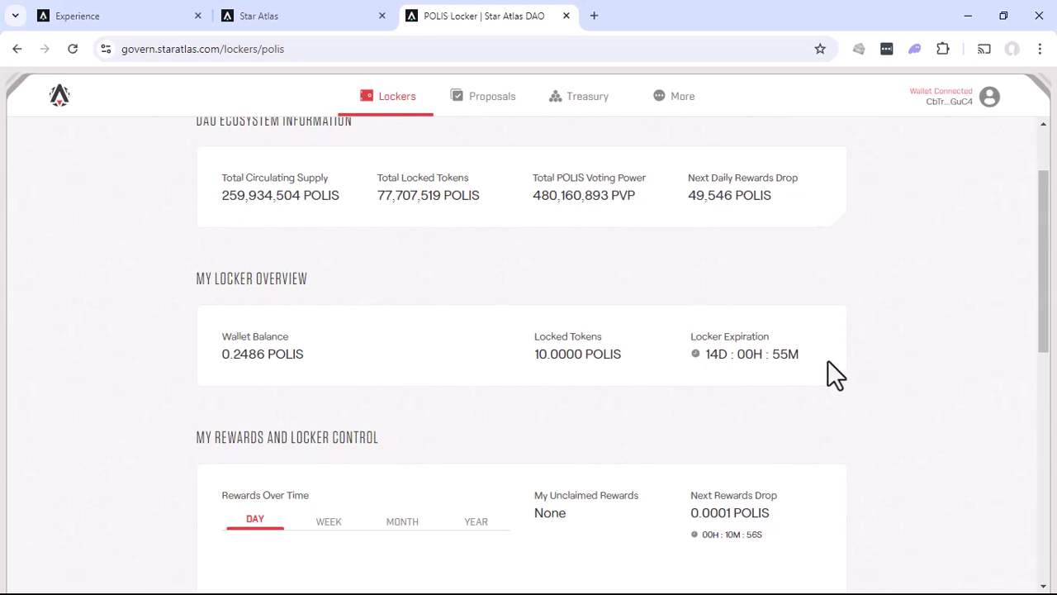
scroll(831, 359, "down", 3)
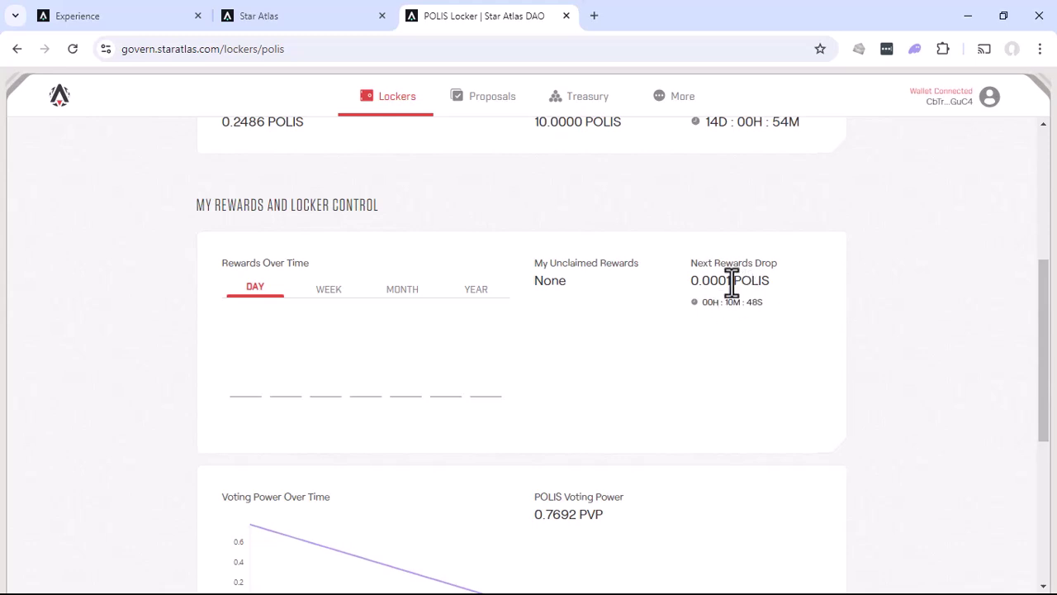
scroll(682, 354, "down", 3)
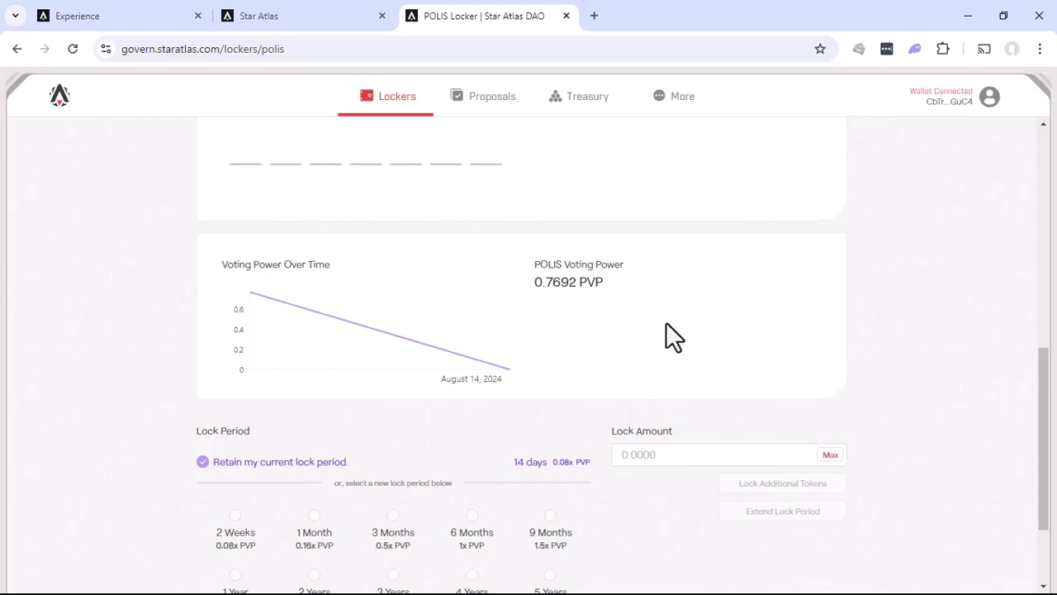
Browse the five DAO proposals, down to Co-Sponsor the Naabathon.
left_click(474, 104)
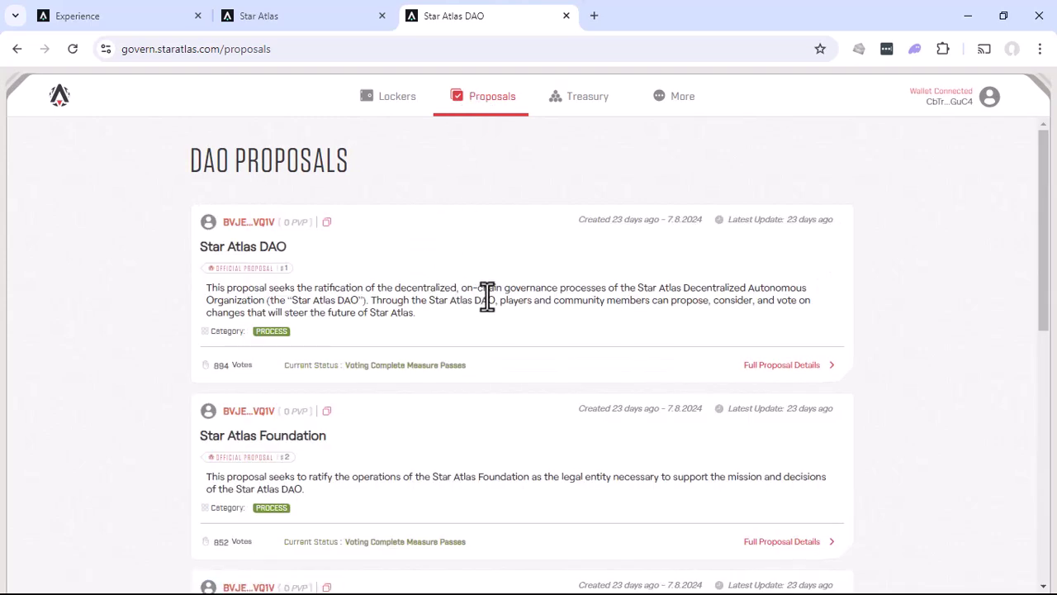
scroll(485, 296, "down", 1)
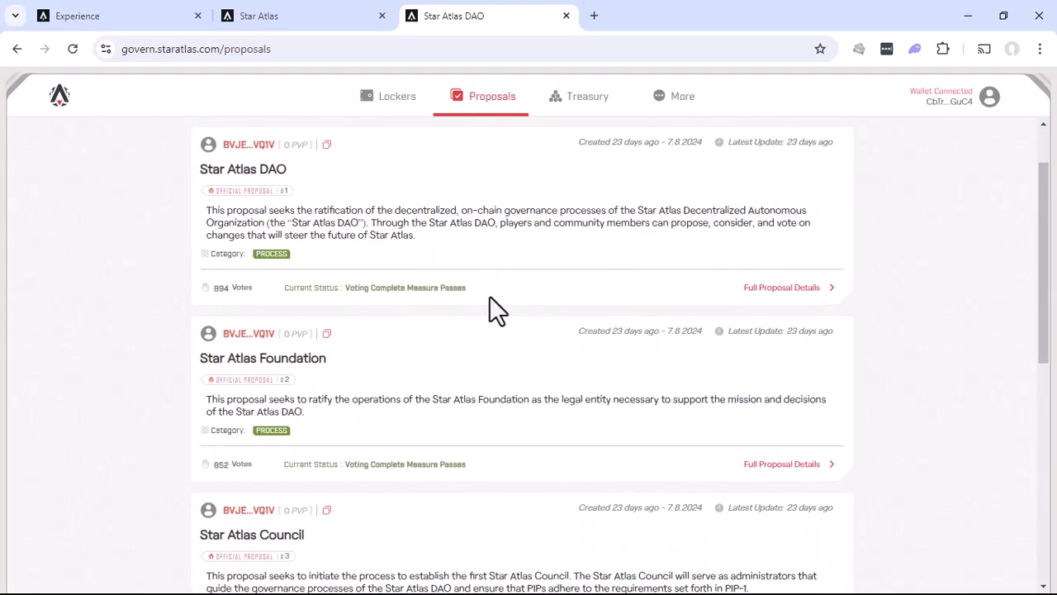
scroll(489, 297, "down", 4)
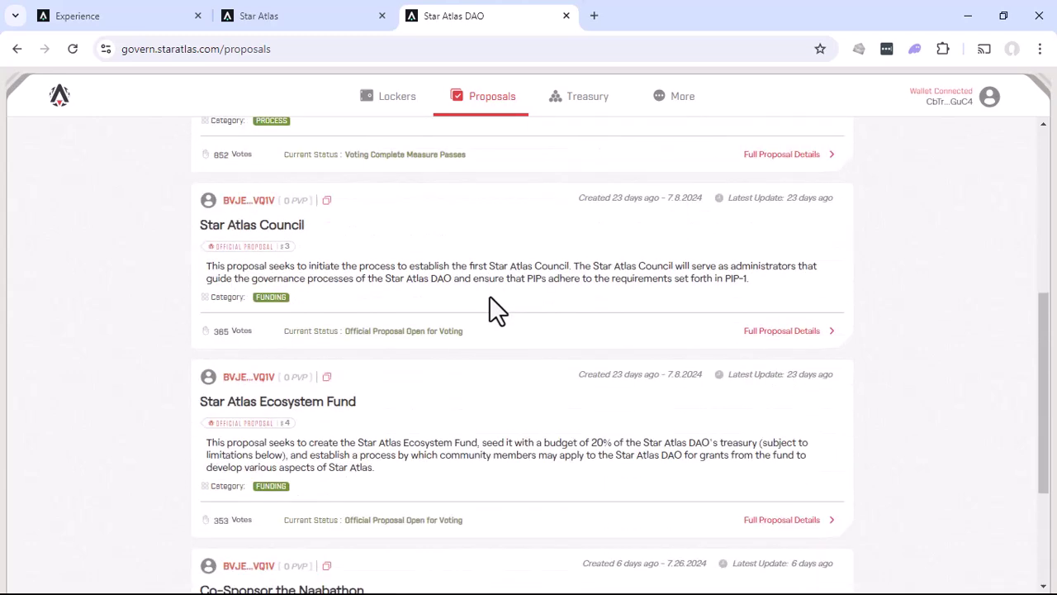
scroll(490, 299, "down", 2)
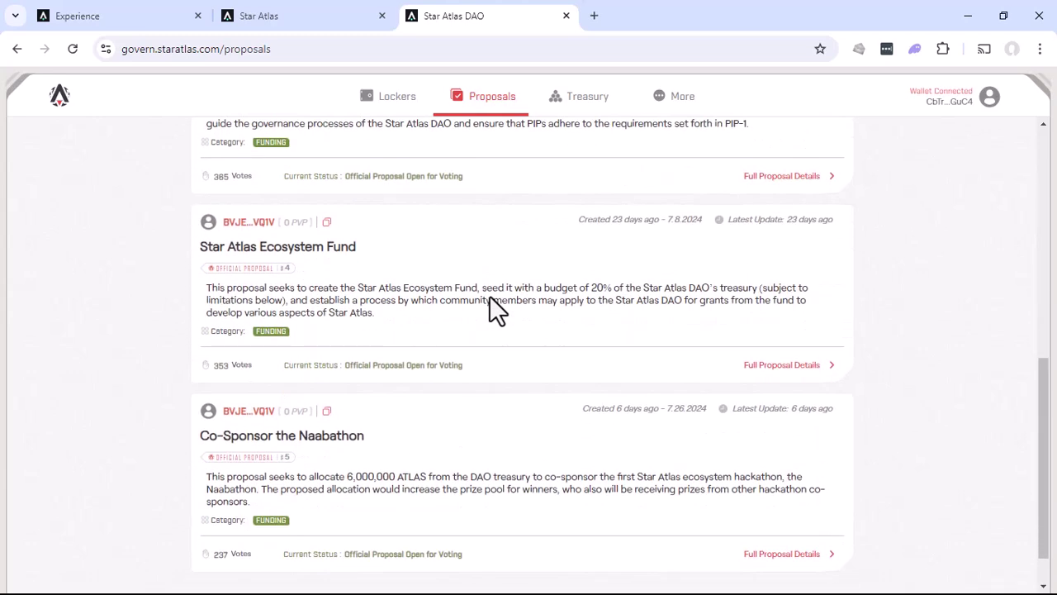
scroll(489, 296, "down", 1)
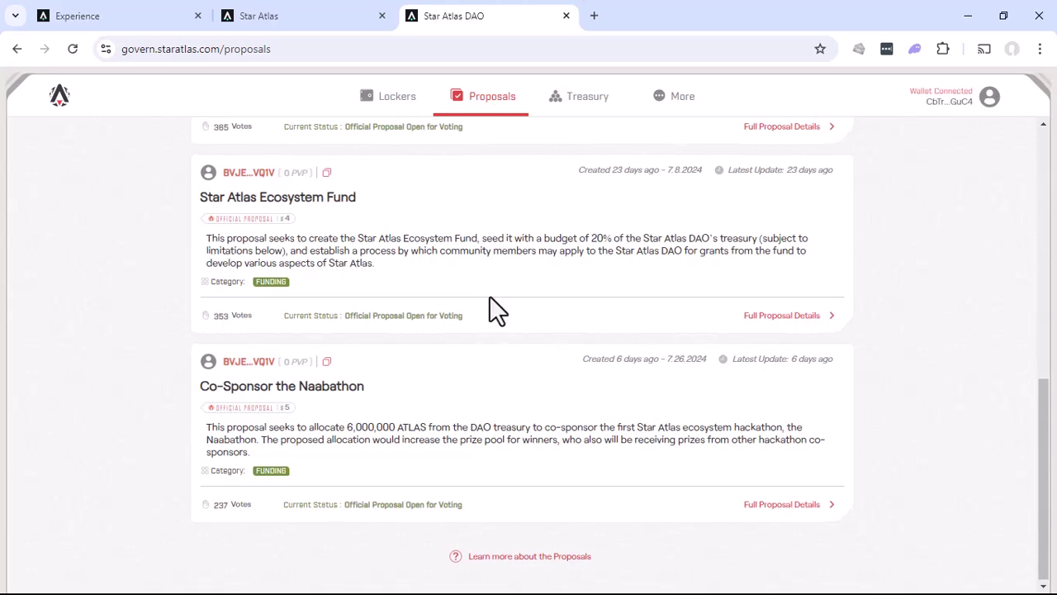
scroll(489, 294, "up", 8)
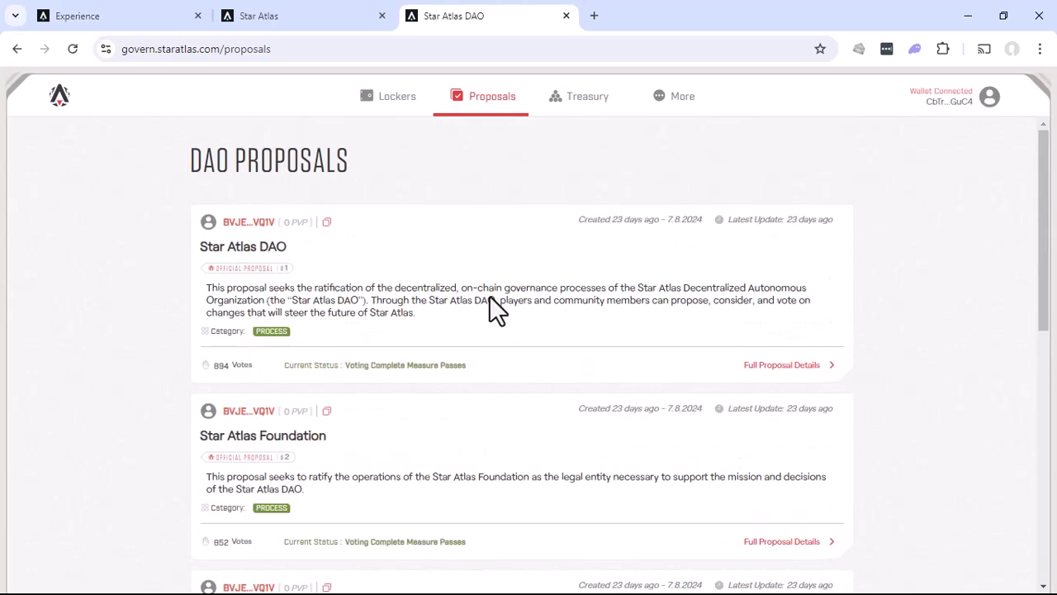
scroll(489, 295, "down", 5)
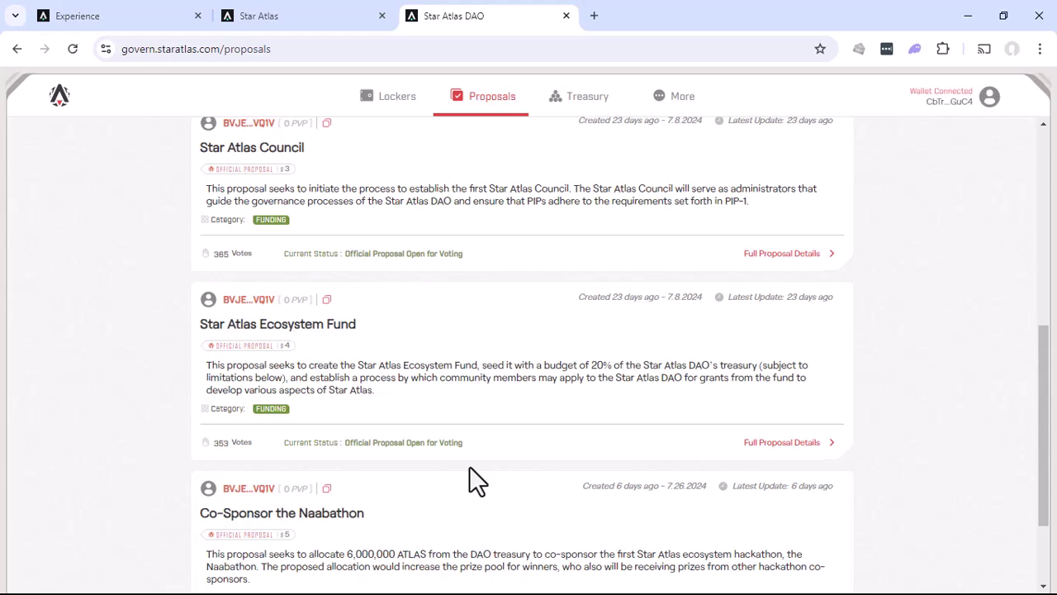
scroll(472, 479, "down", 2)
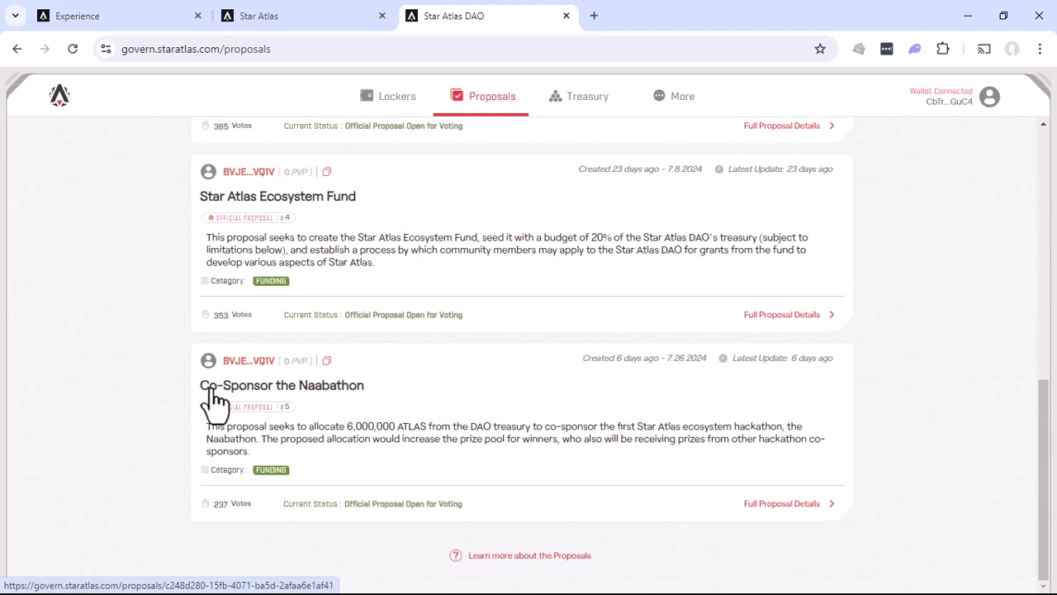
Open the PIP-5 Naabathon co-sponsorship proposal page and review its summary and 70.61% Yes vote results.
left_click(772, 506)
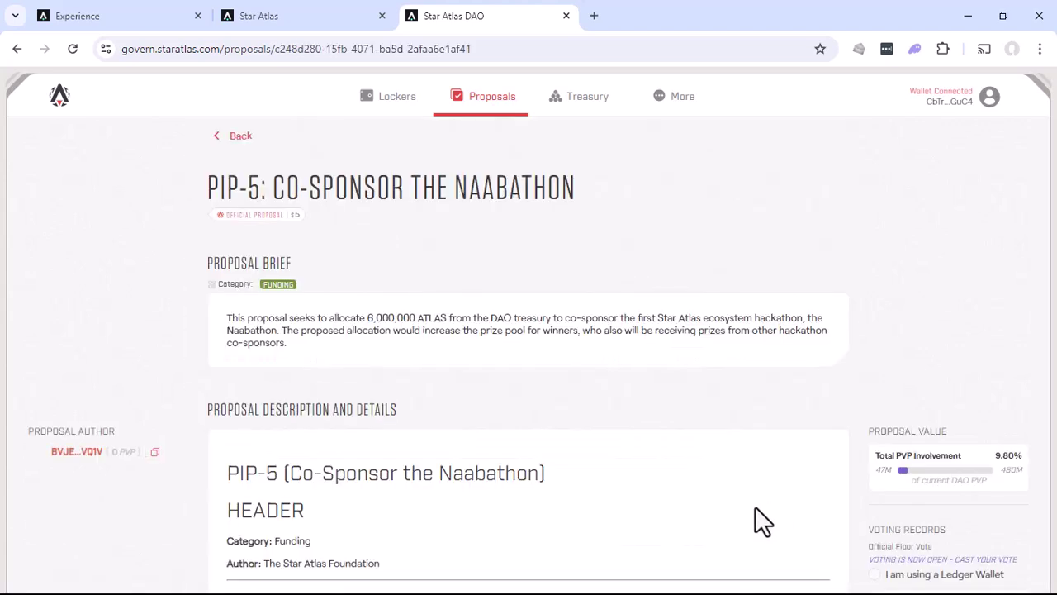
scroll(895, 380, "down", 2)
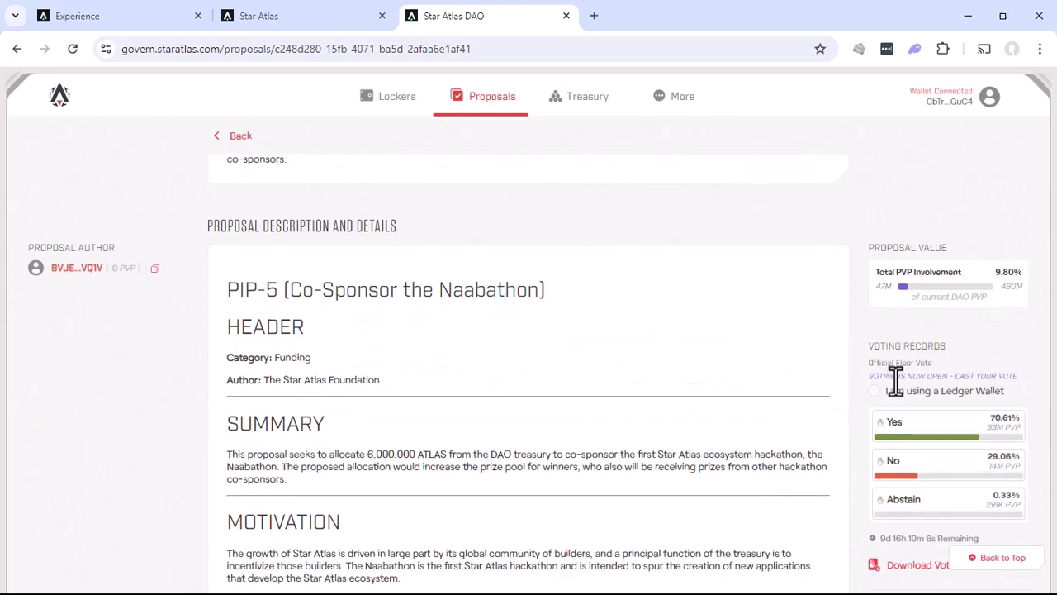
scroll(895, 380, "down", 1)
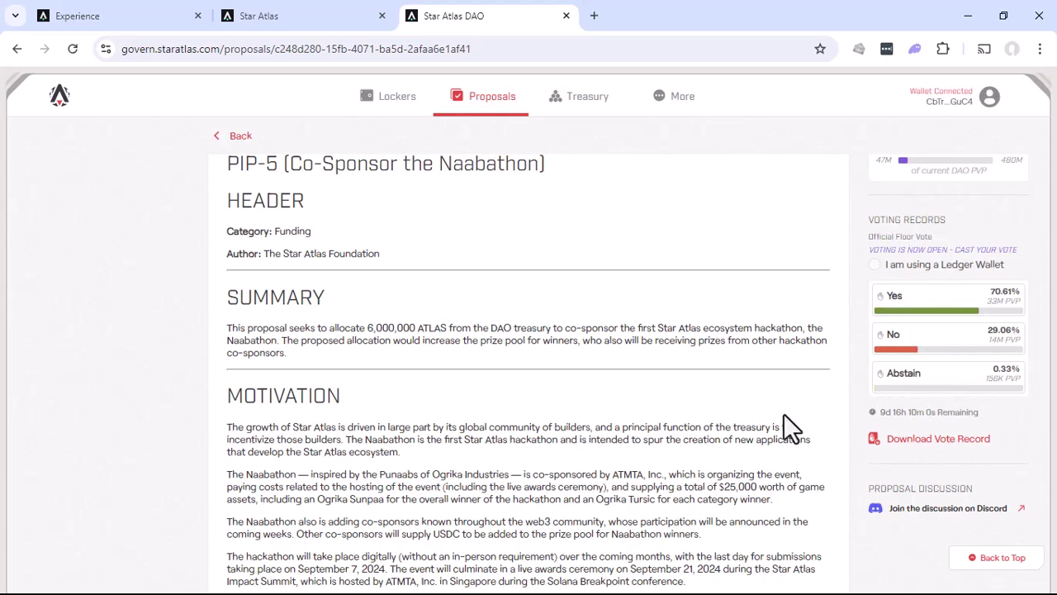
scroll(459, 475, "up", 4)
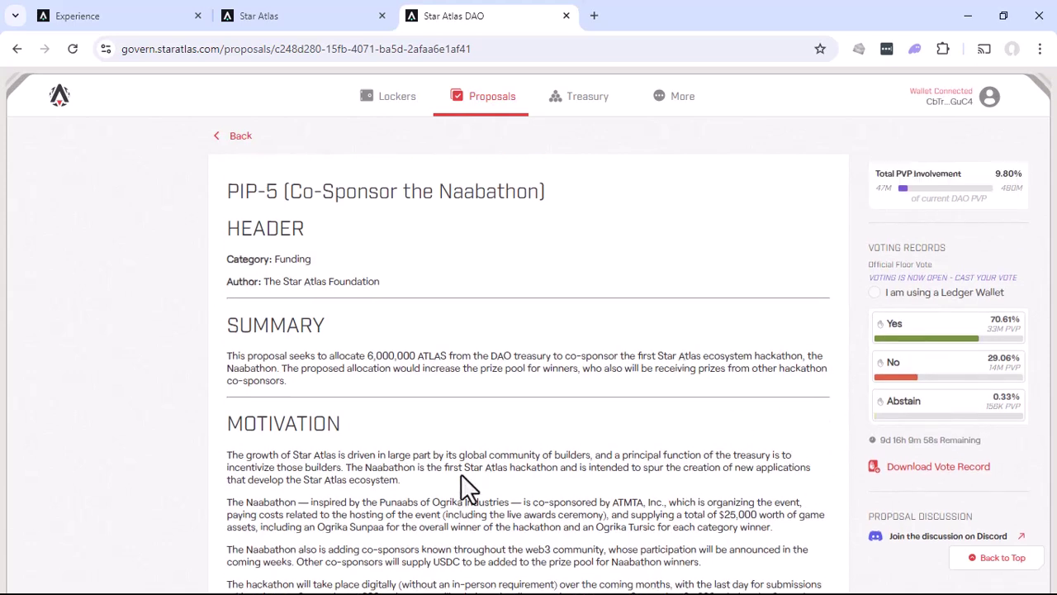